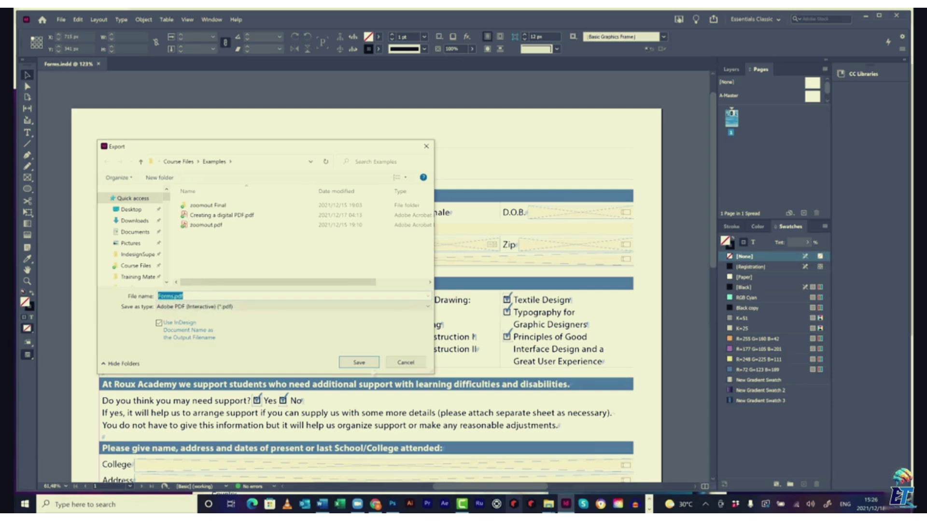
# - Export the document as an interactive PDF named Forms.pdf
pyautogui.click(360, 362)
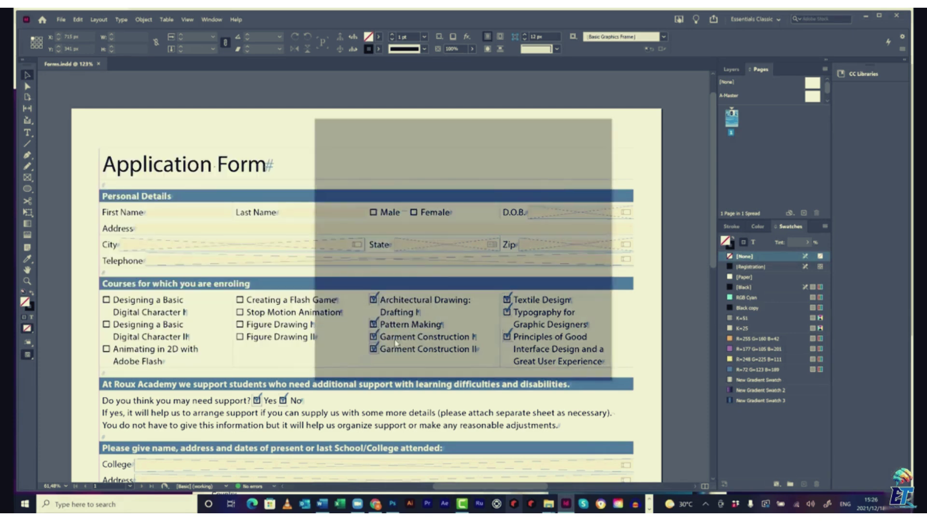
pyautogui.click(547, 374)
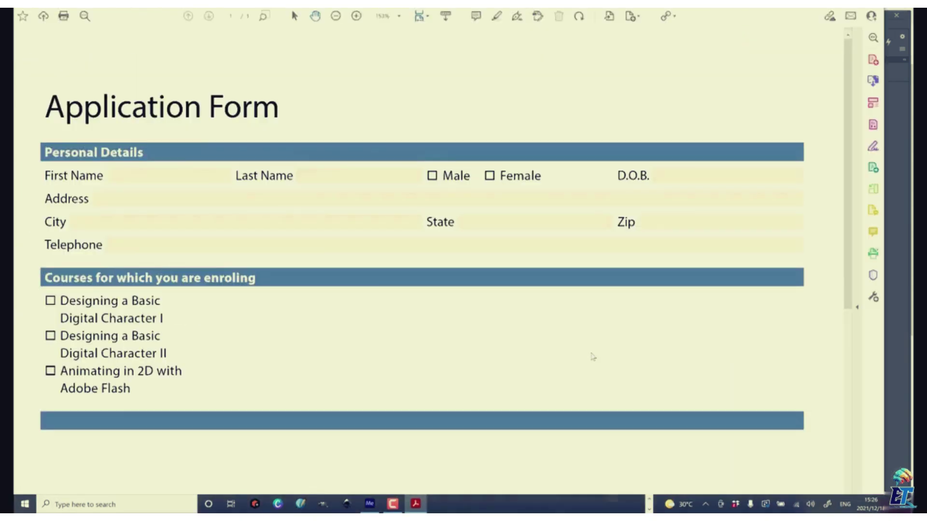
# - Test the exported PDF form by entering the Telephone field and ticking Architectural Drawing: Drafting I, Pattern Making and Garment Construction I
pyautogui.press('super+Down')
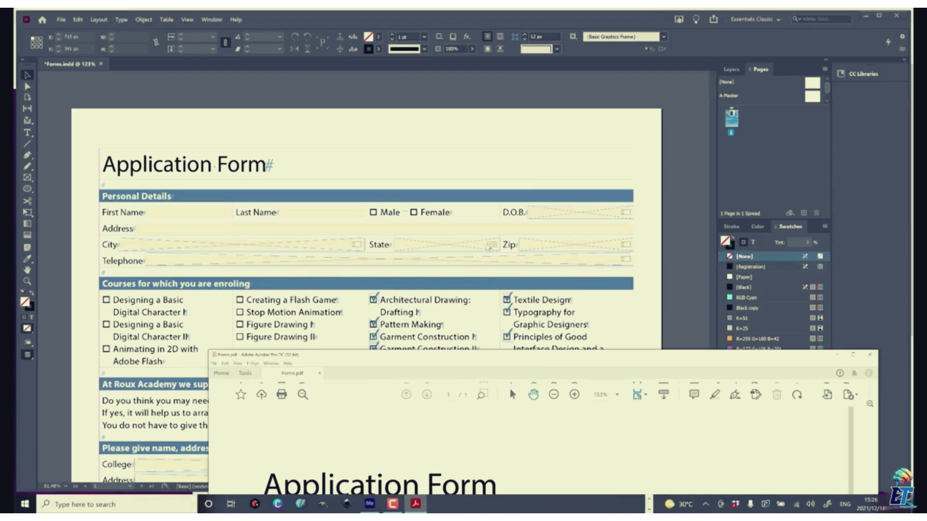
pyautogui.moveTo(449, 351); pyautogui.dragTo(442, 134)
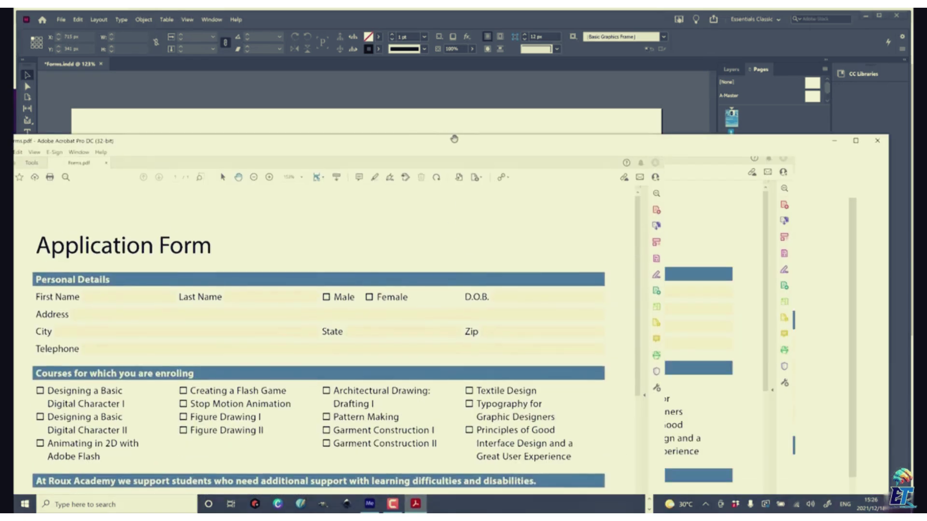
pyautogui.moveTo(455, 139); pyautogui.dragTo(474, 31)
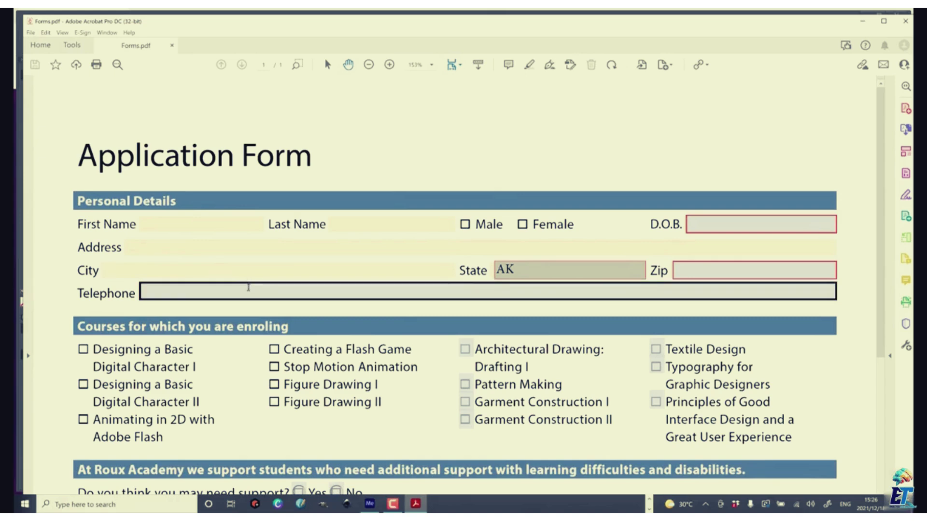
pyautogui.click(249, 287)
pyautogui.click(465, 349)
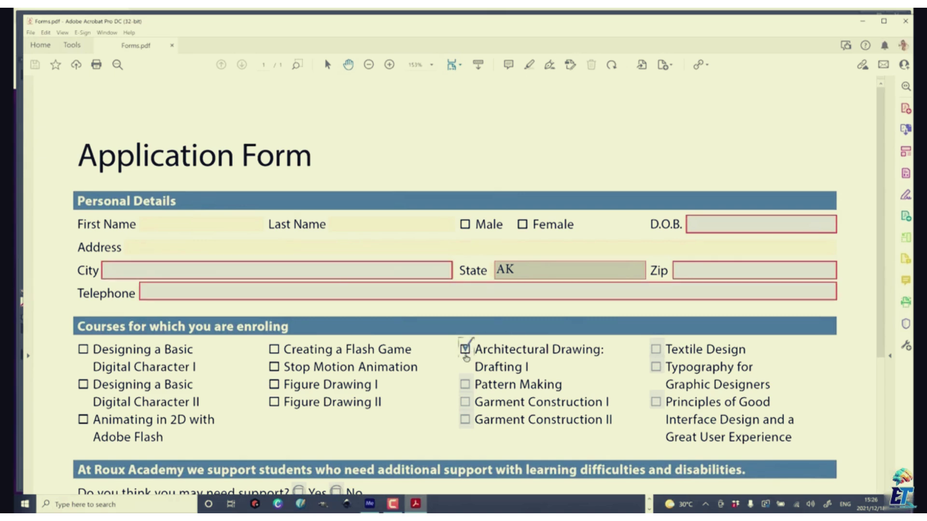
pyautogui.click(466, 385)
pyautogui.click(465, 402)
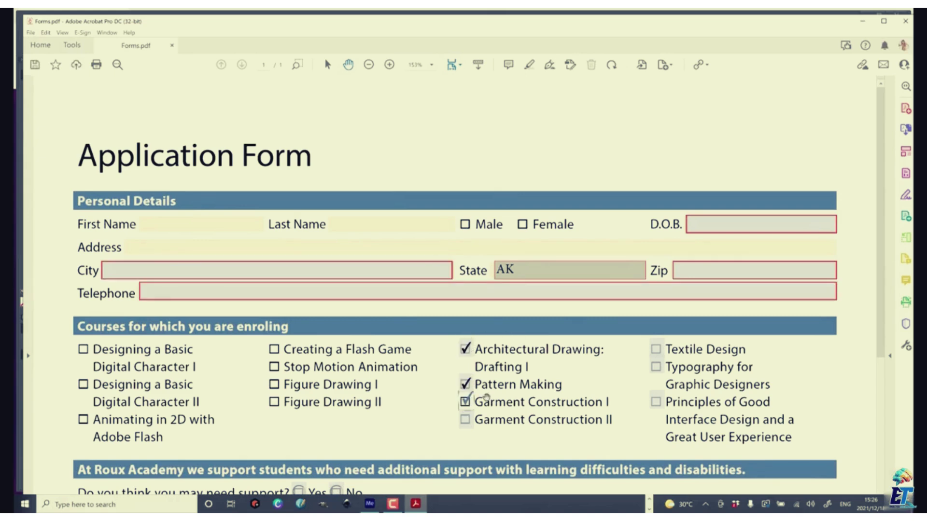
# - Close Forms.pdf in Acrobat without saving the changes and return to the InDesign layout
pyautogui.click(806, 220)
pyautogui.click(903, 27)
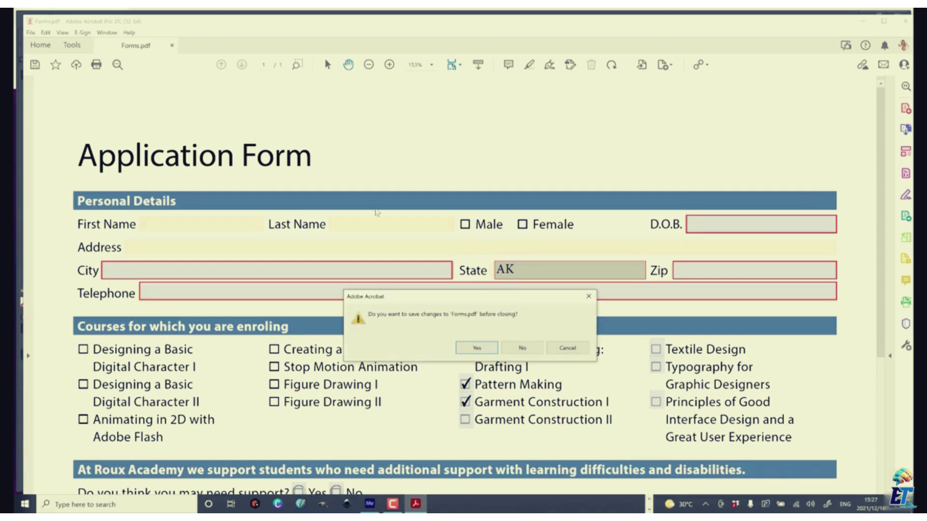
pyautogui.click(522, 348)
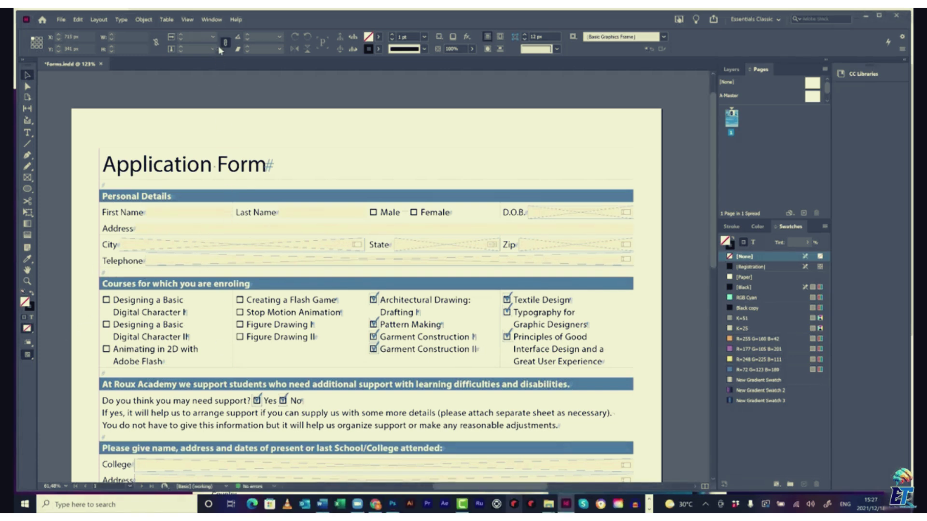
# - Show the Buttons and Forms settings and place them beside the Application Form title
pyautogui.click(210, 20)
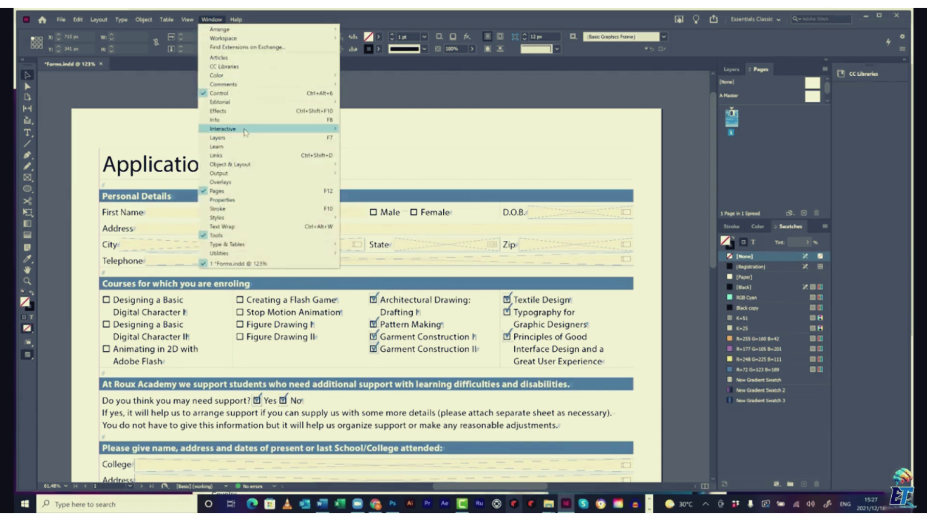
pyautogui.moveTo(232, 128)
pyautogui.click(382, 146)
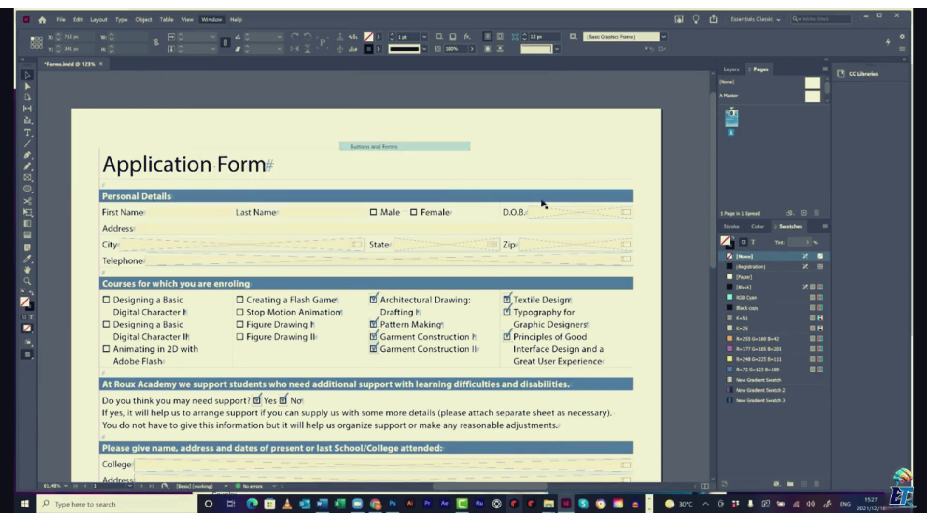
pyautogui.moveTo(189, 156); pyautogui.dragTo(574, 116)
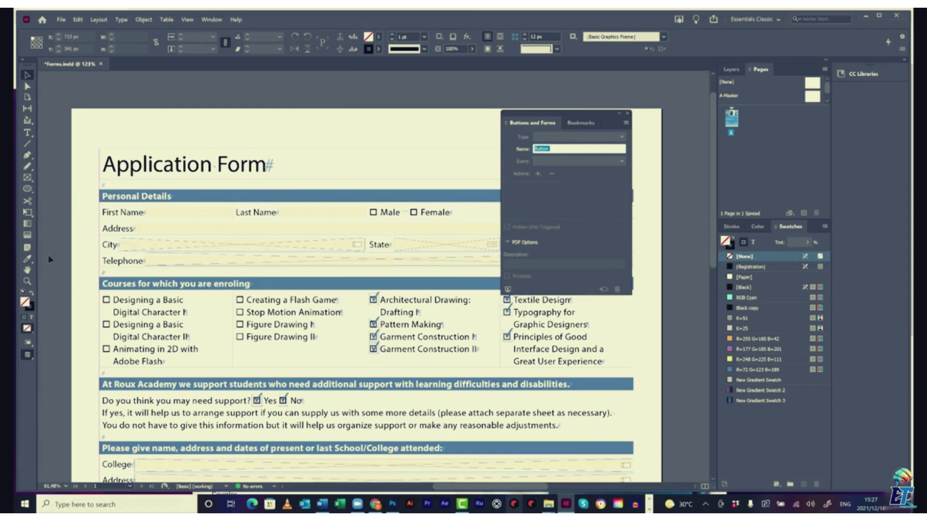
pyautogui.press('Return')
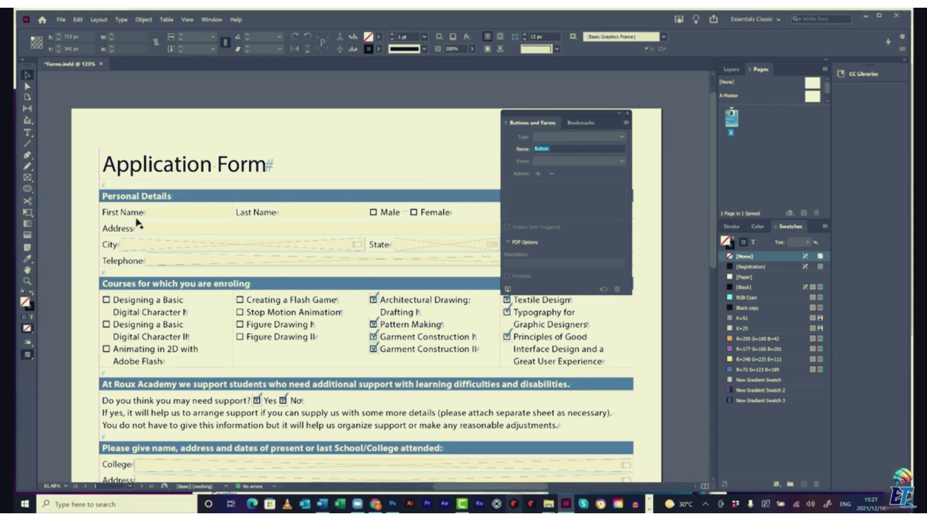
# - Draw a rectangle frame of about 114 by 13 px over the blank area after First Name, trimming its left edge clear of the label
pyautogui.click(27, 177)
pyautogui.click(27, 282)
pyautogui.moveTo(89, 163); pyautogui.dragTo(321, 284)
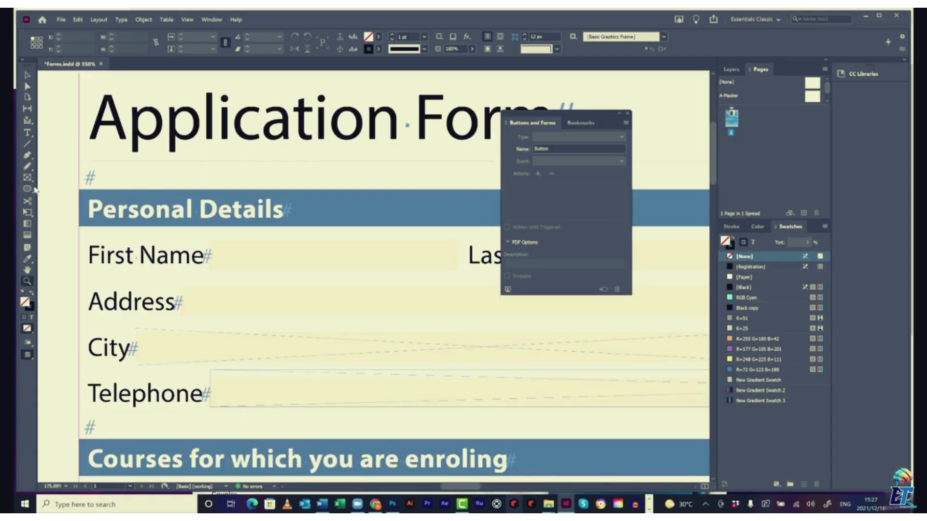
pyautogui.click(28, 177)
pyautogui.moveTo(206, 240); pyautogui.dragTo(459, 269)
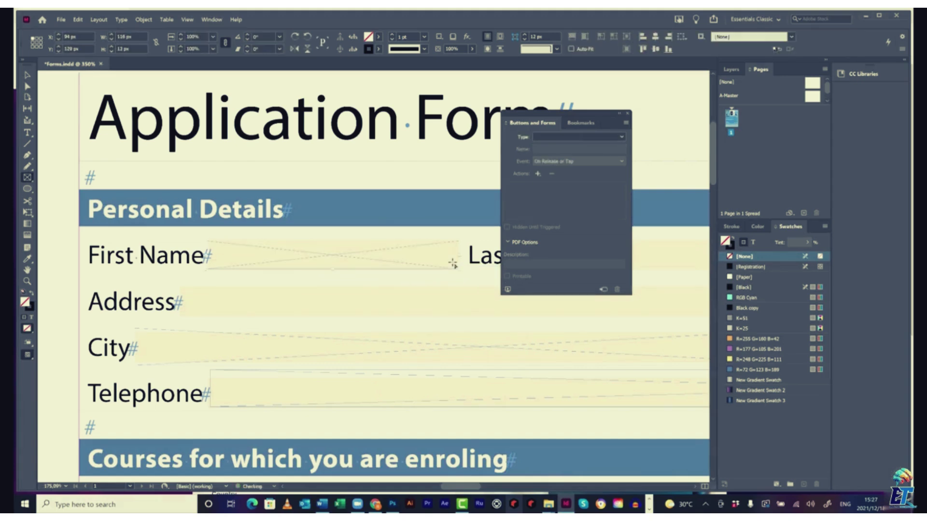
pyautogui.click(27, 75)
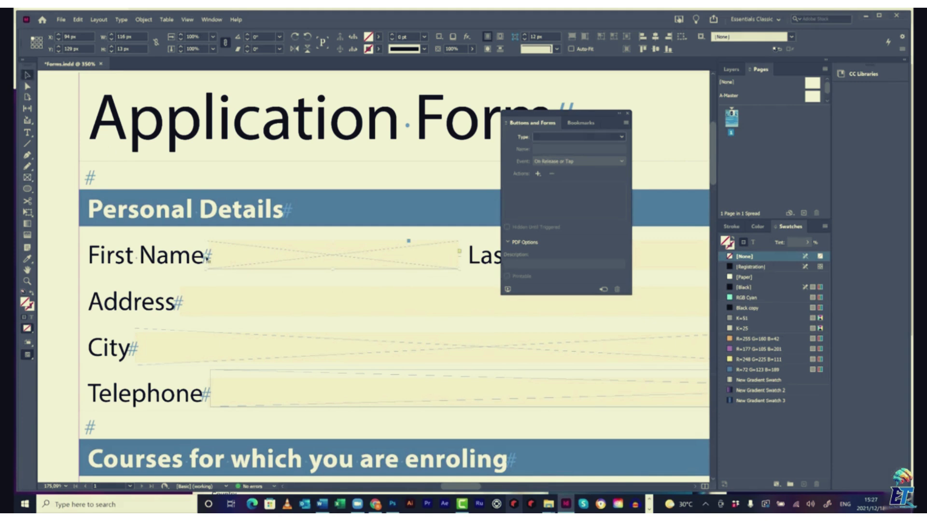
pyautogui.moveTo(208, 255); pyautogui.dragTo(210, 257)
# - Turn the First Name frame into a Text Field
pyautogui.click(622, 138)
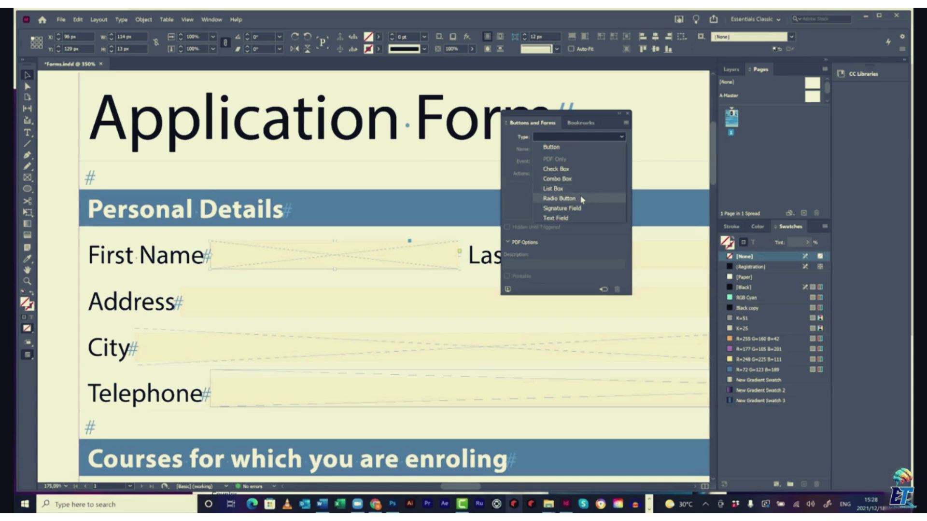
pyautogui.click(569, 221)
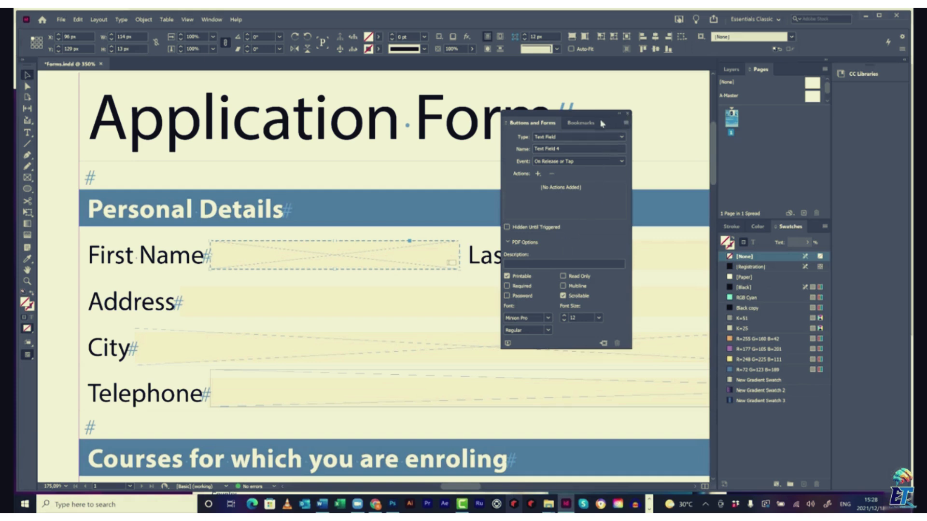
pyautogui.moveTo(599, 116); pyautogui.dragTo(635, 112)
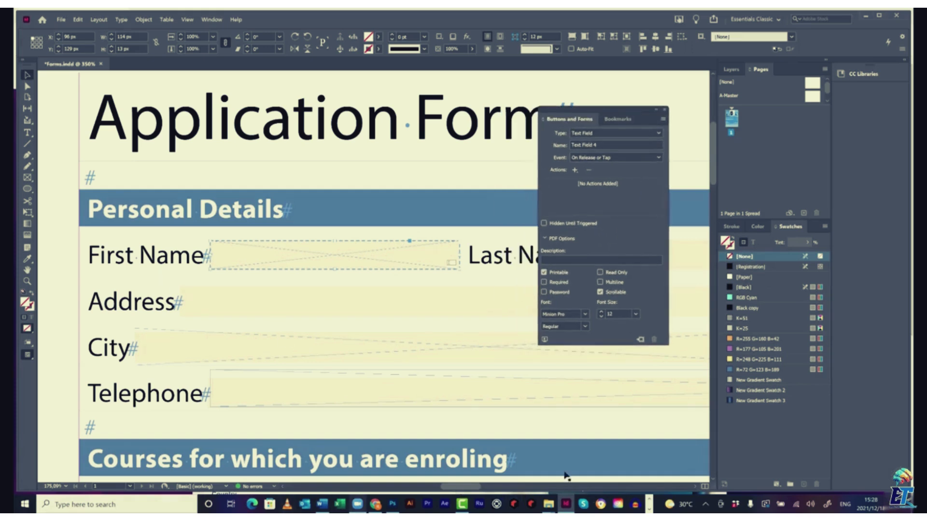
# - Draw a frame of about 8 by 8 px over the Male box and make it a Radio Button named Gender
pyautogui.moveTo(461, 487); pyautogui.dragTo(508, 484)
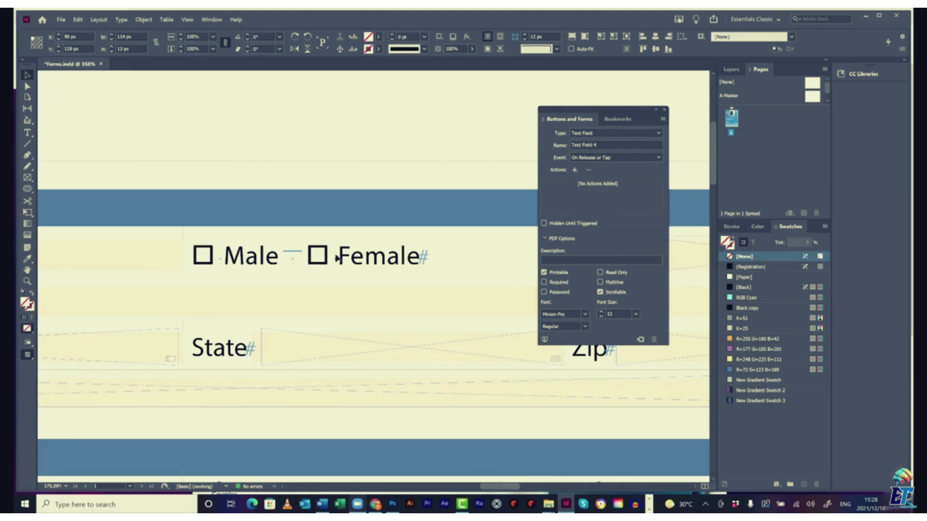
pyautogui.click(28, 178)
pyautogui.moveTo(202, 252); pyautogui.dragTo(214, 263)
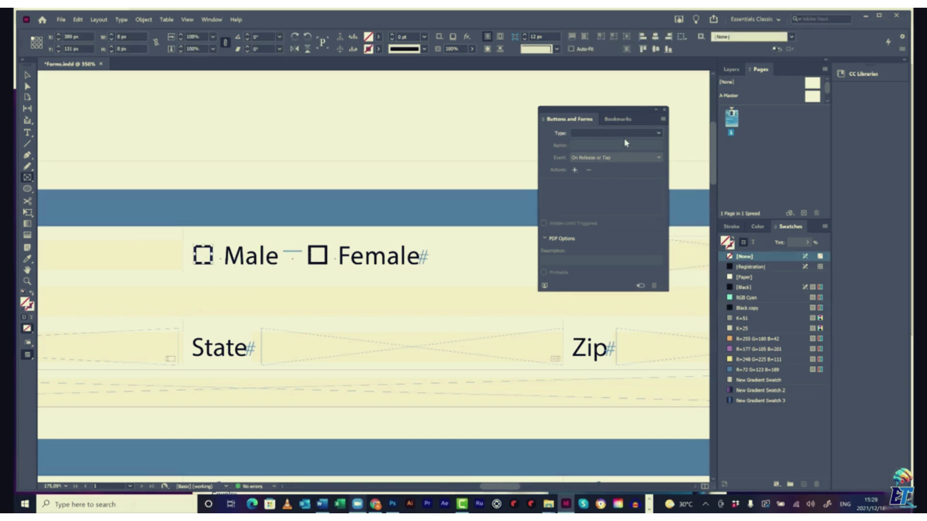
pyautogui.click(641, 136)
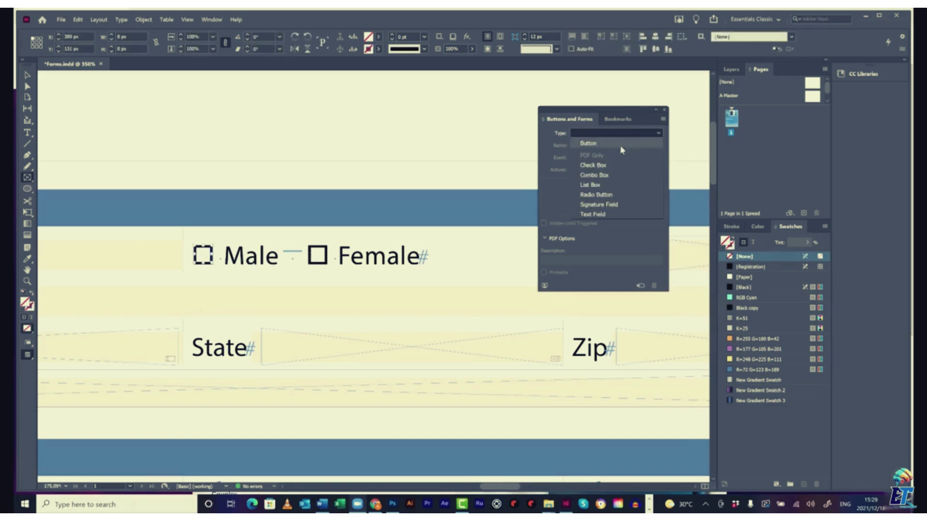
pyautogui.click(592, 197)
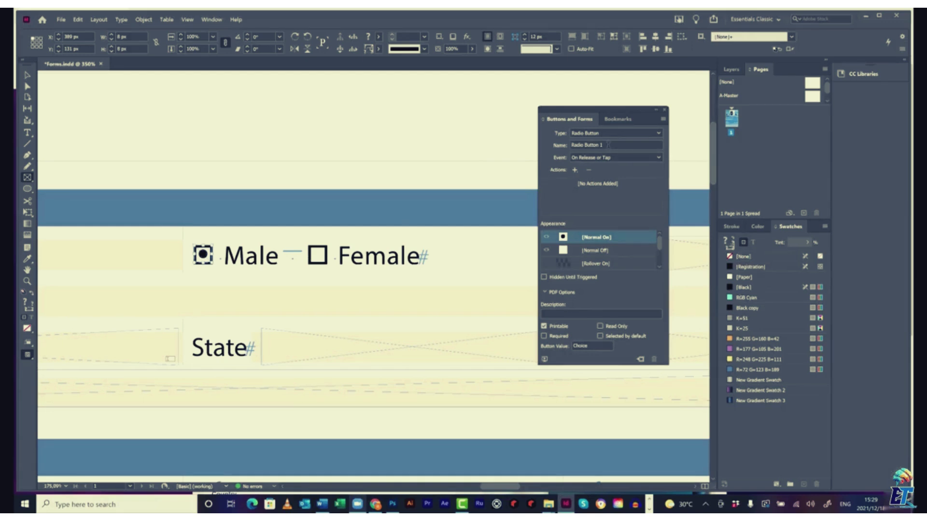
pyautogui.click(608, 145)
pyautogui.write('Gender')
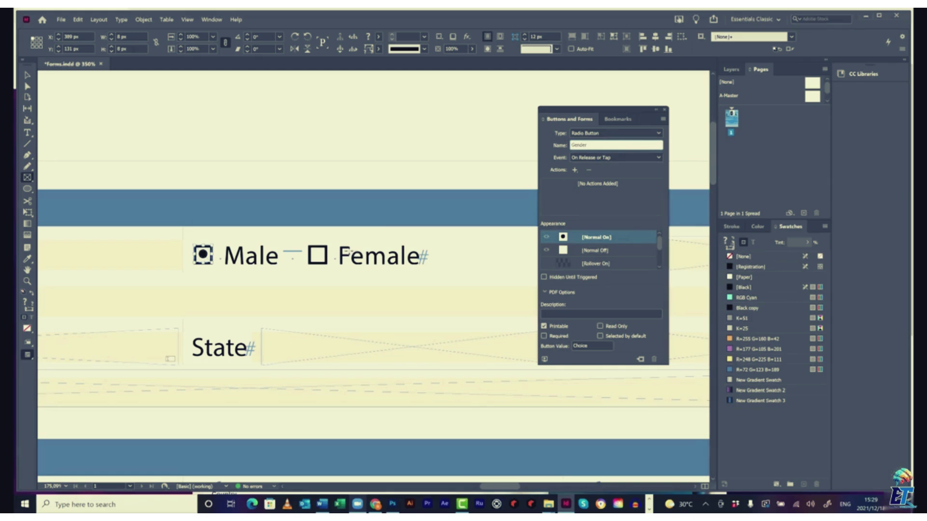
# - Draw a matching frame of about 8 by 8 px over the Female box and make it a Radio Button named Gender
pyautogui.moveTo(311, 246); pyautogui.dragTo(327, 267)
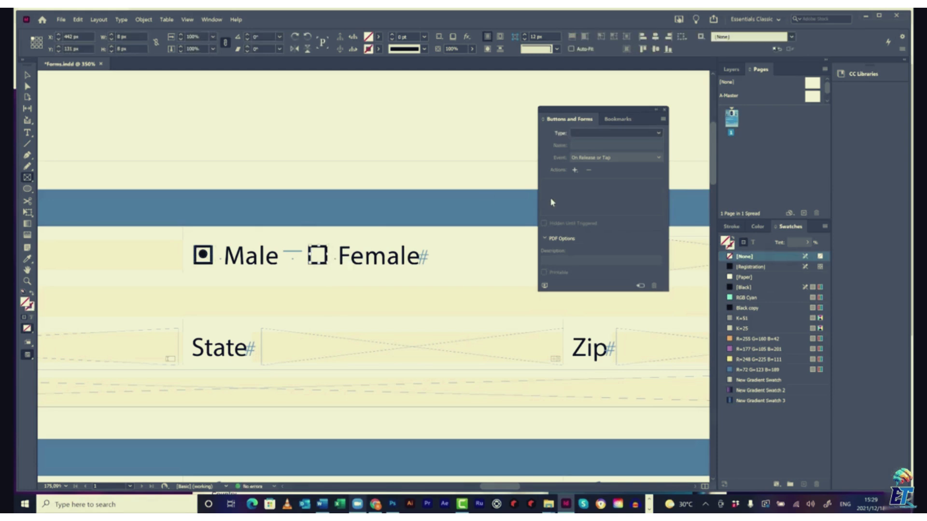
pyautogui.click(613, 134)
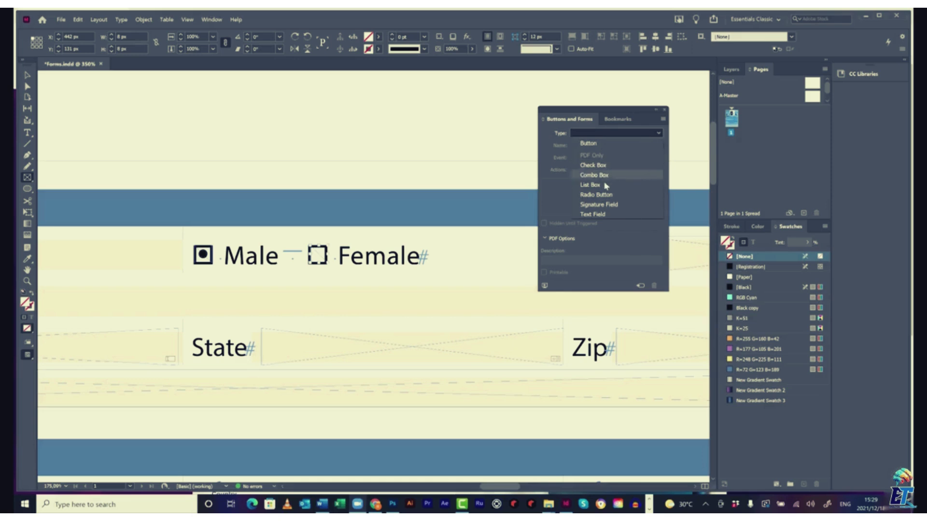
pyautogui.click(606, 195)
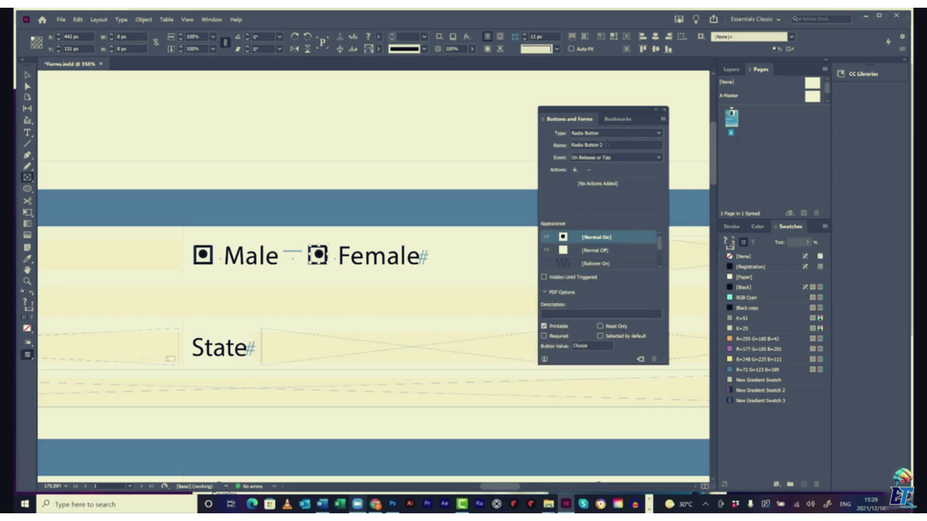
pyautogui.write('Gender')
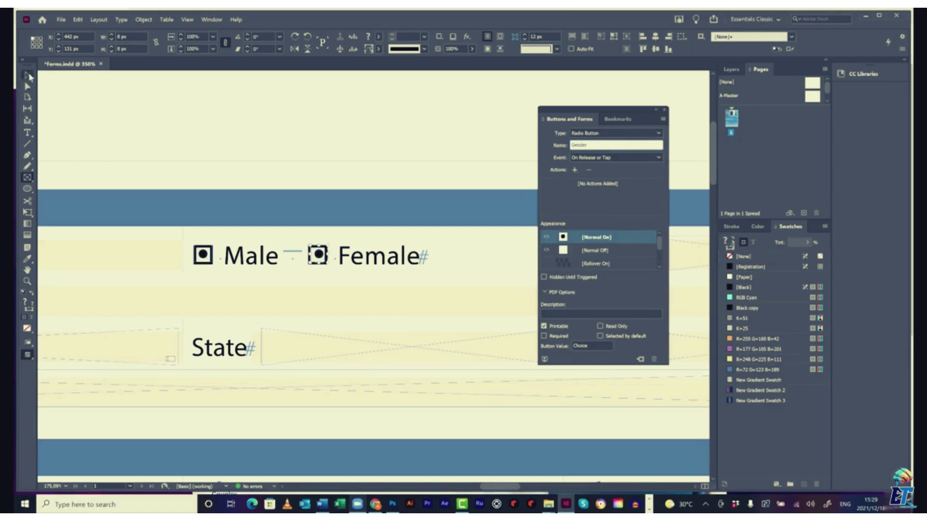
pyautogui.click(27, 75)
# - Draw rectangle frames of about 8 by 8 px over the checkboxes for Designing a Basic Digital Character I and II and Animating in 2D
pyautogui.scroll(-3, 357, 227)
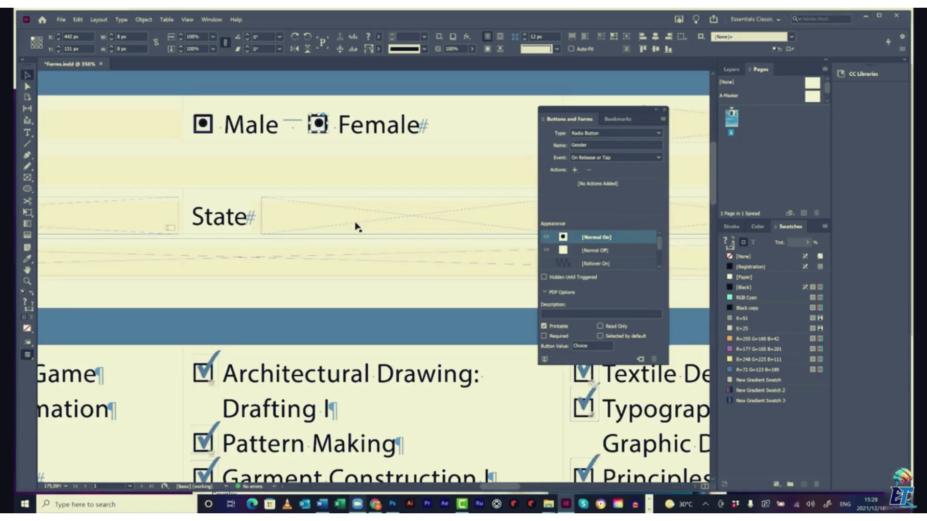
pyautogui.scroll(-3, 364, 262)
pyautogui.moveTo(499, 488); pyautogui.dragTo(456, 494)
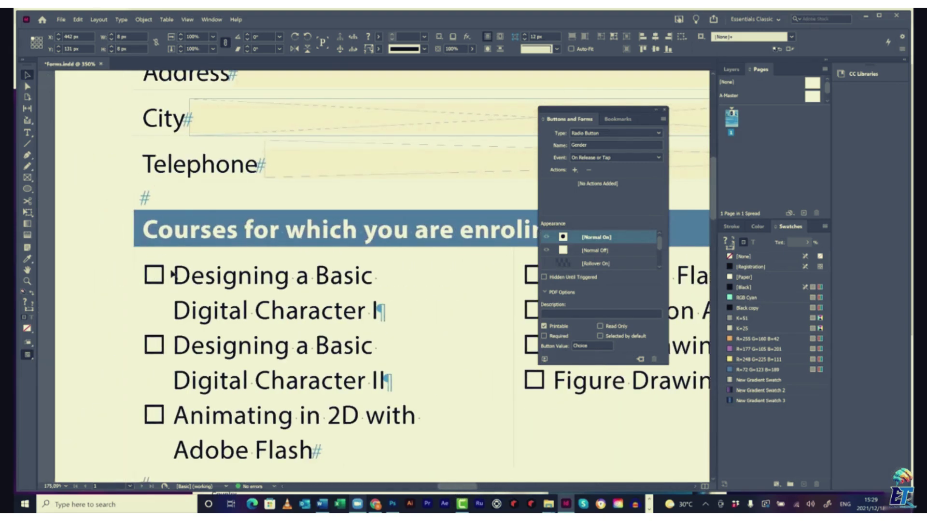
pyautogui.click(27, 177)
pyautogui.moveTo(146, 266); pyautogui.dragTo(162, 280)
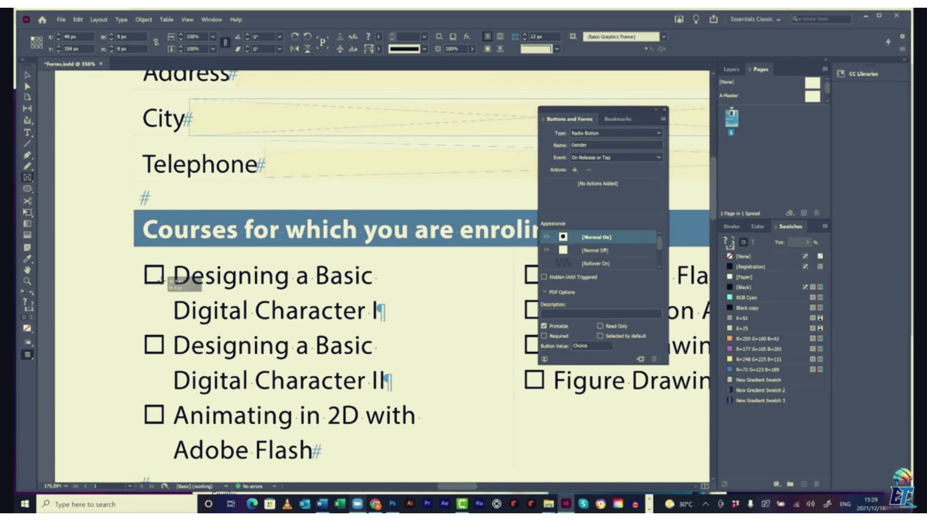
pyautogui.click(152, 330)
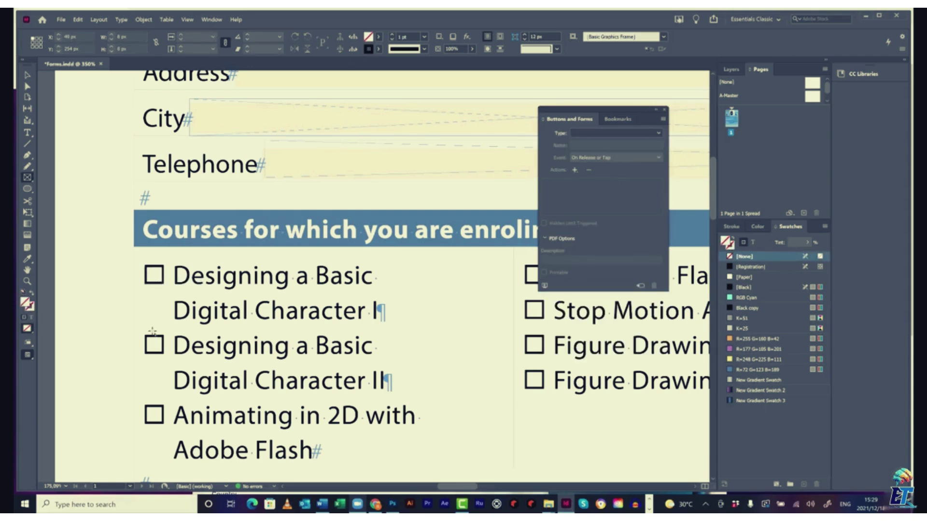
pyautogui.click(151, 344)
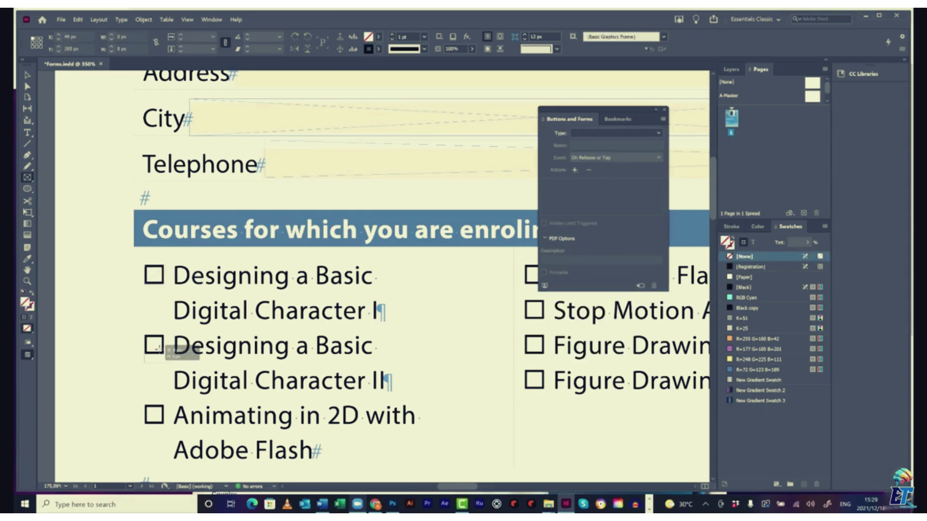
pyautogui.hotkey('shift', 'Escape')
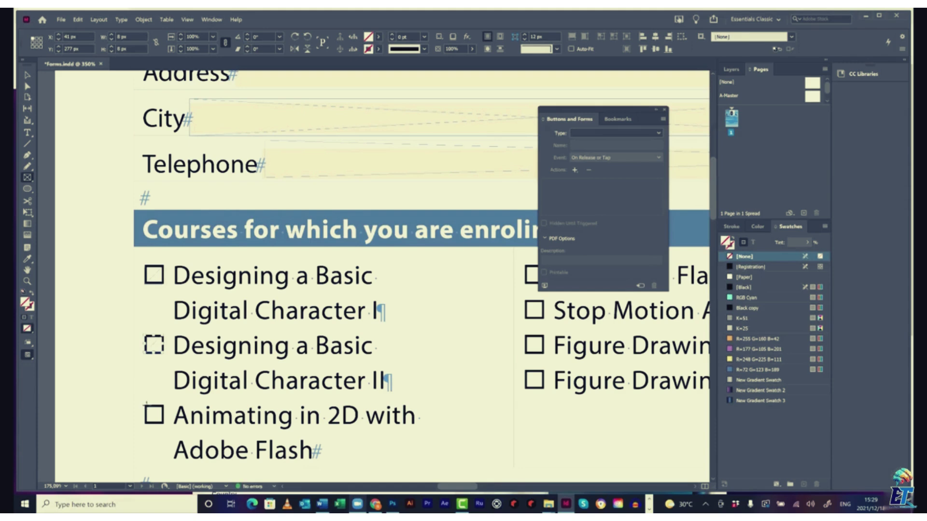
pyautogui.click(151, 414)
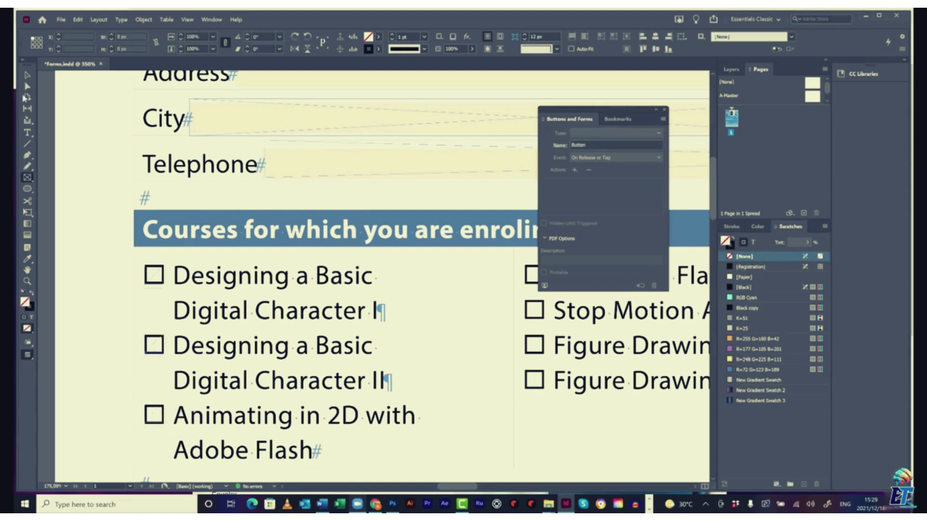
# - Turn the frame over the Designing a Basic Digital Character I box into a Check Box
pyautogui.hotkey('shift', 'Escape')
pyautogui.click(26, 74)
pyautogui.click(161, 281)
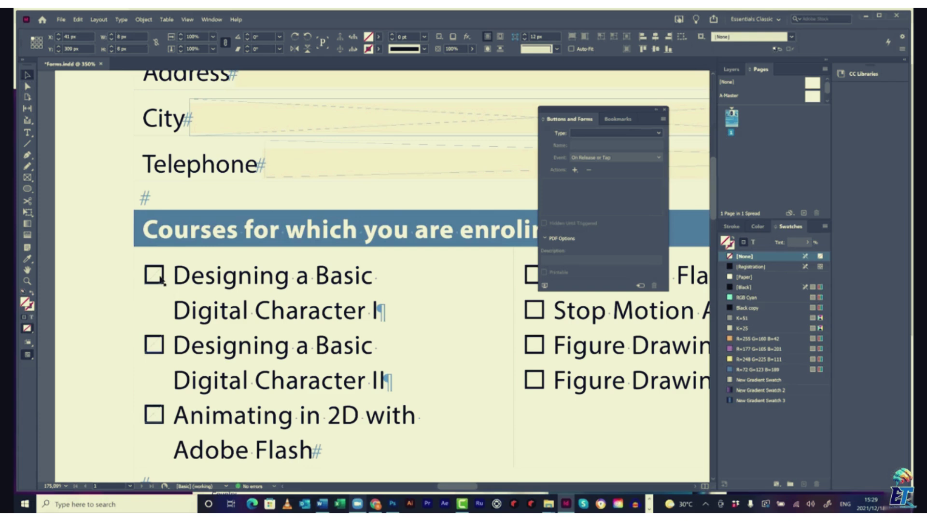
pyautogui.click(162, 282)
pyautogui.click(659, 136)
pyautogui.click(594, 163)
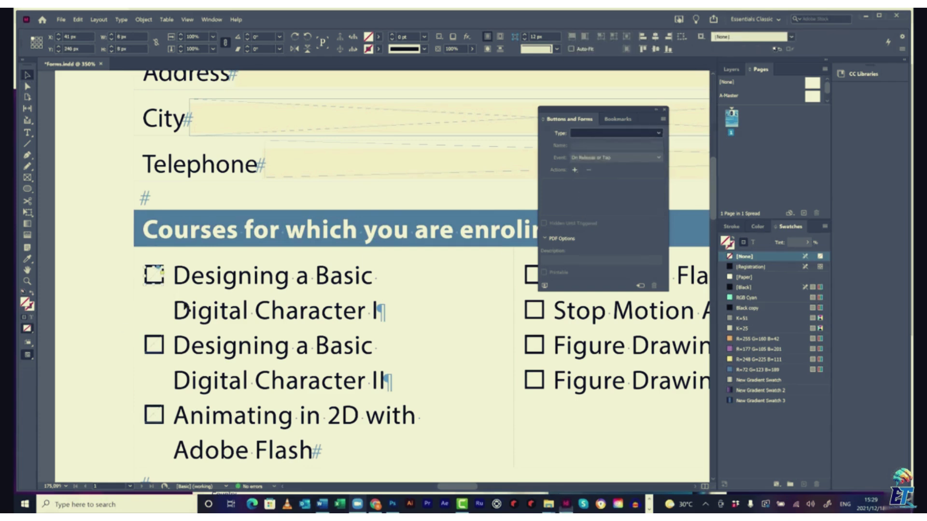
# - Turn the frames over the Designing a Basic Digital Character II and Animating in 2D boxes into Check Boxes
pyautogui.click(154, 347)
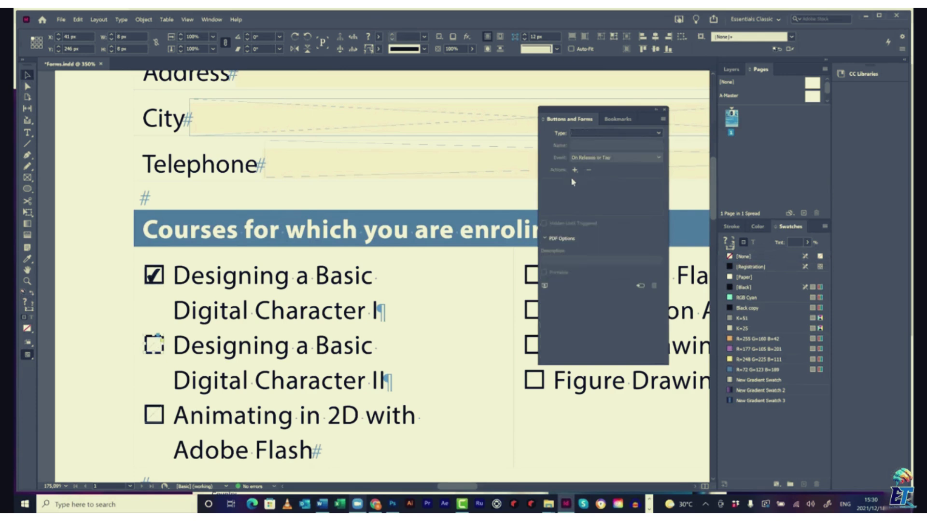
pyautogui.click(654, 135)
pyautogui.click(594, 164)
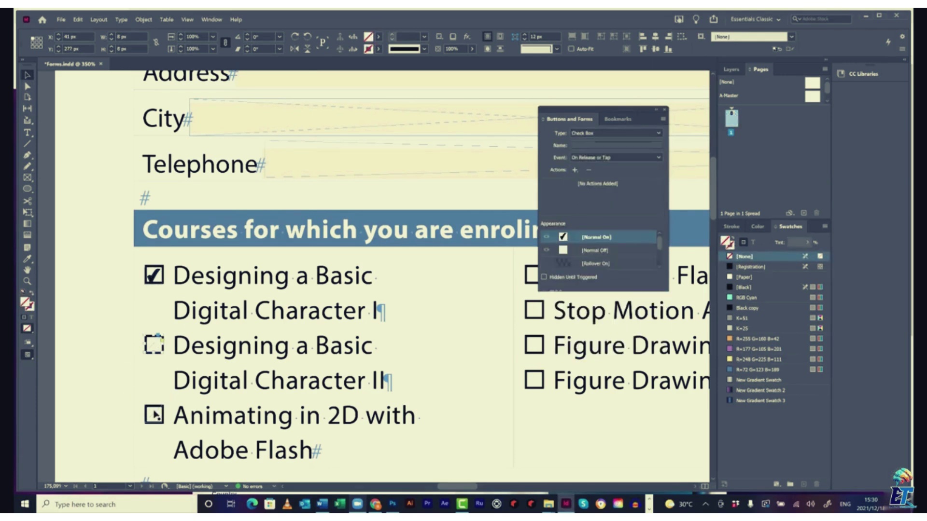
pyautogui.click(154, 416)
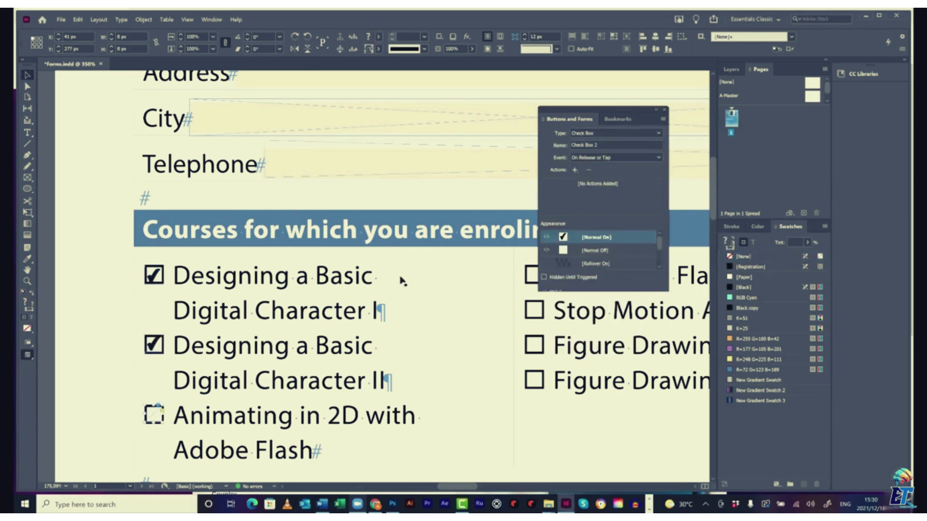
pyautogui.click(660, 134)
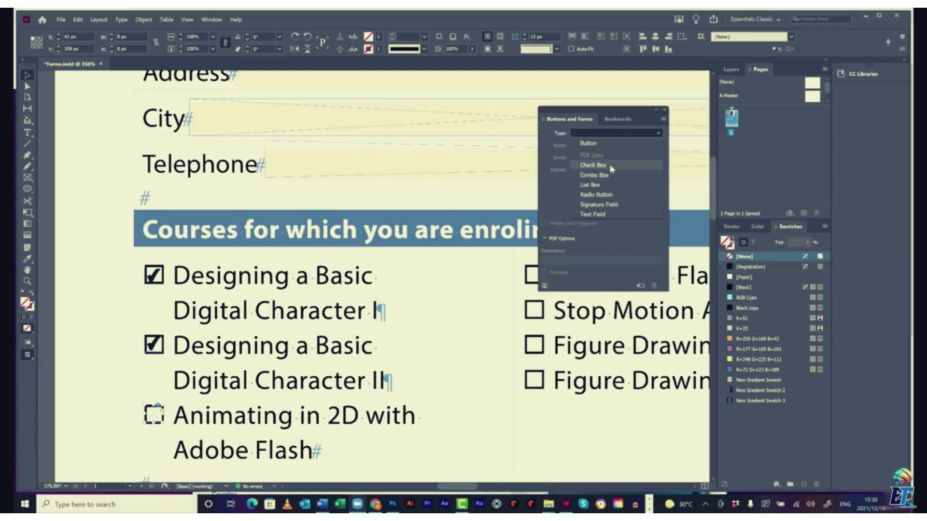
pyautogui.click(611, 169)
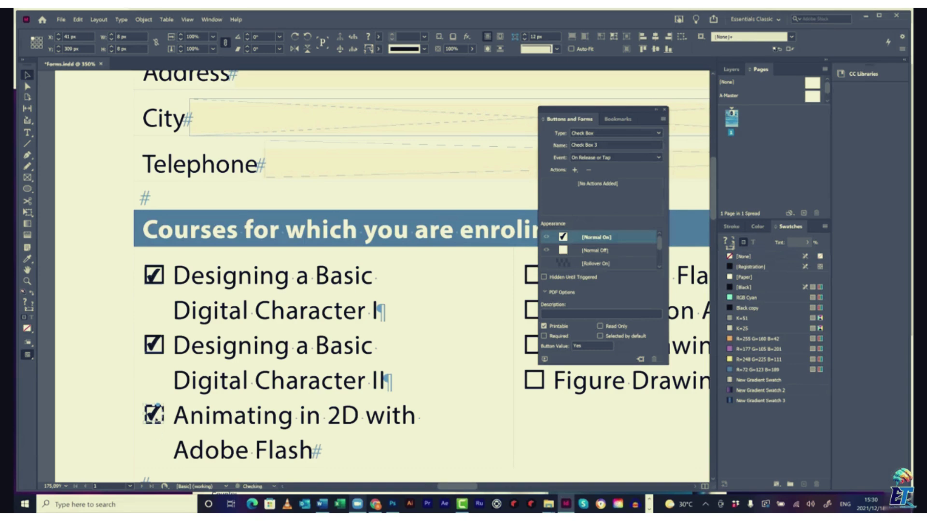
# - Draw a frame of about 296 by 18 px beside Signed in the Declaration section and make it a Signature Field
pyautogui.moveTo(444, 489)
pyautogui.mouseDown()
pyautogui.moveTo(485, 488)
pyautogui.moveTo(449, 488)
pyautogui.mouseUp()
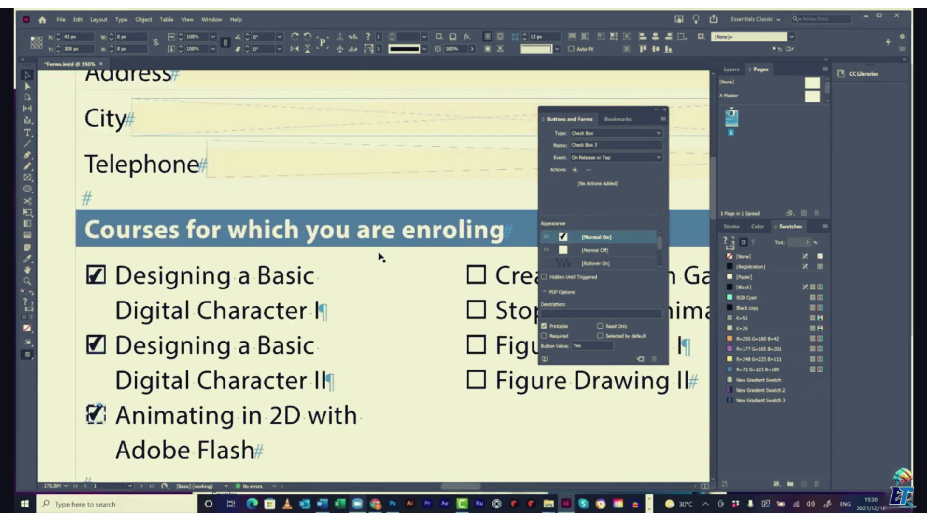
pyautogui.hotkey('ctrl', '0')
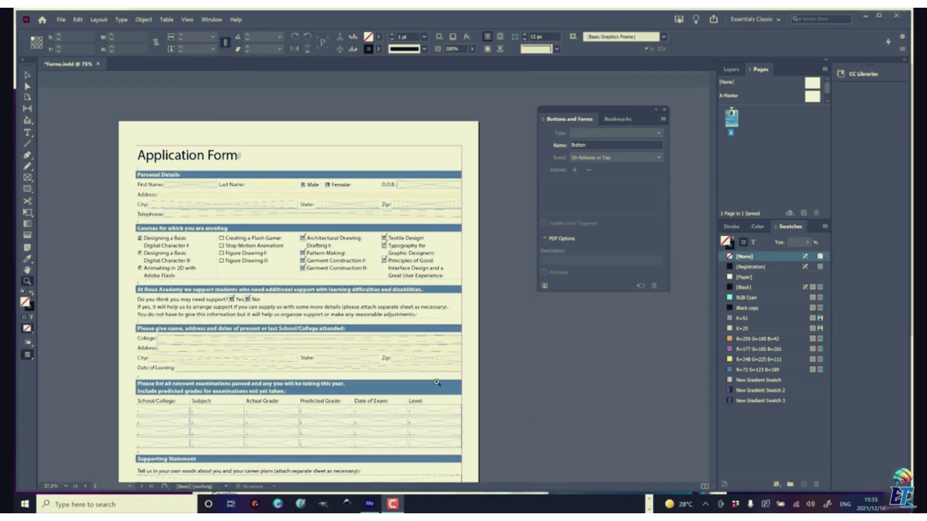
pyautogui.click(27, 75)
pyautogui.scroll(-5, 384, 285)
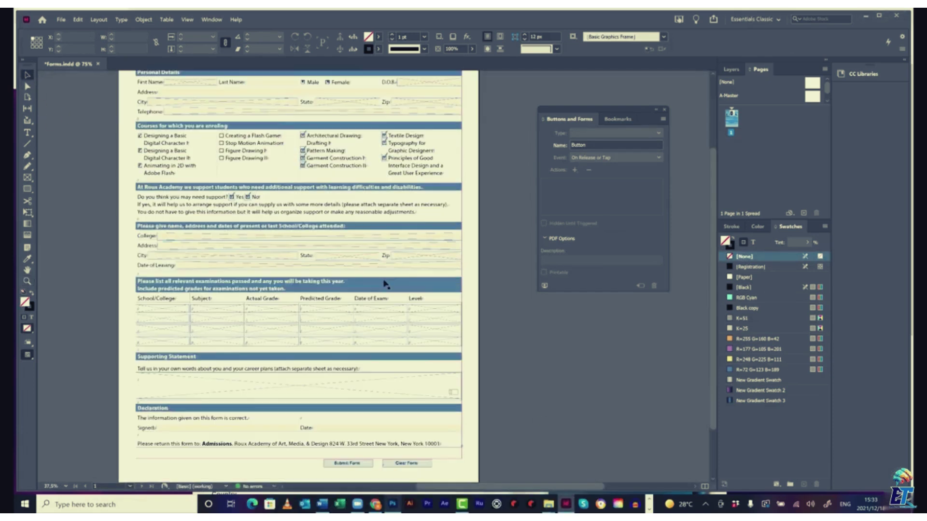
pyautogui.scroll(-3, 386, 283)
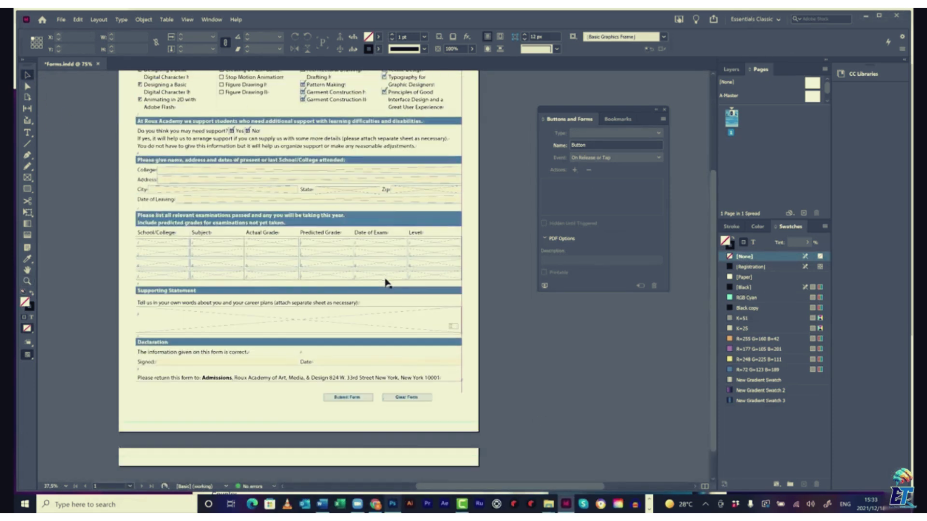
pyautogui.click(27, 281)
pyautogui.moveTo(119, 261); pyautogui.dragTo(533, 438)
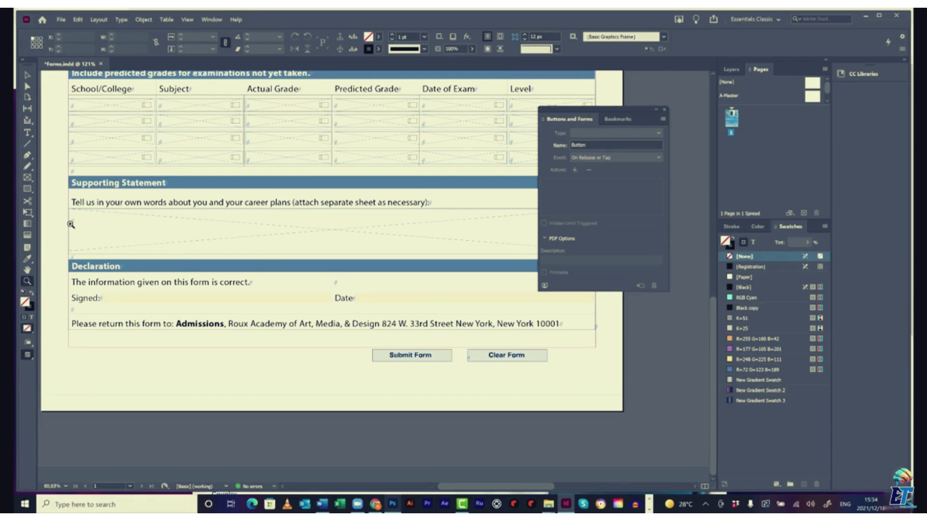
pyautogui.click(28, 178)
pyautogui.moveTo(103, 294); pyautogui.dragTo(329, 305)
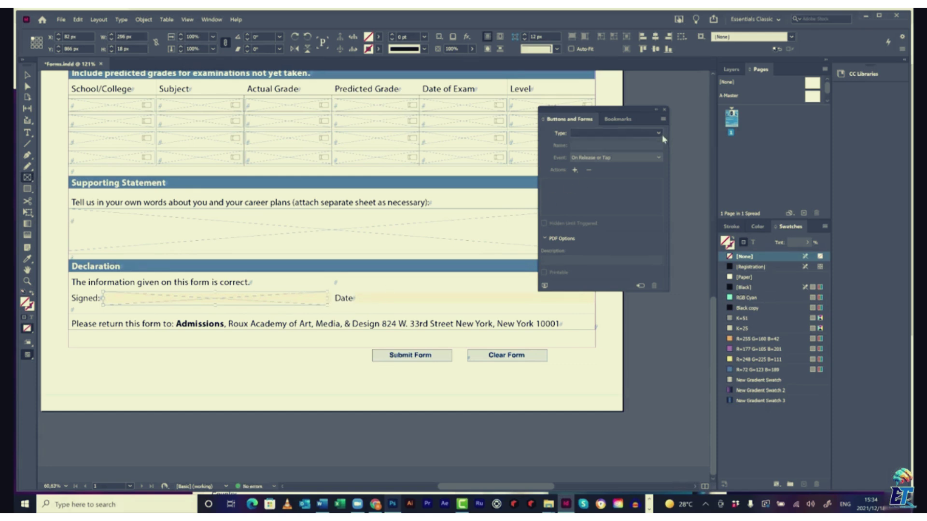
pyautogui.click(659, 134)
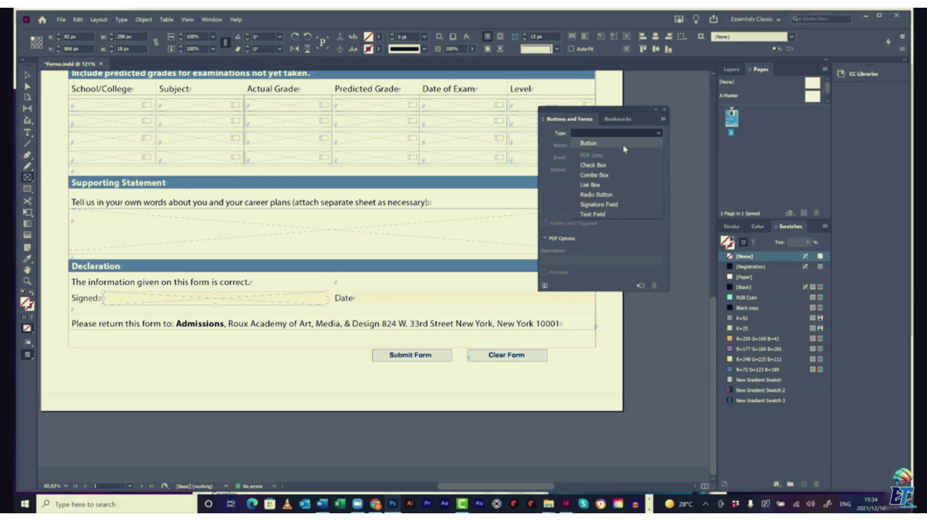
pyautogui.click(608, 204)
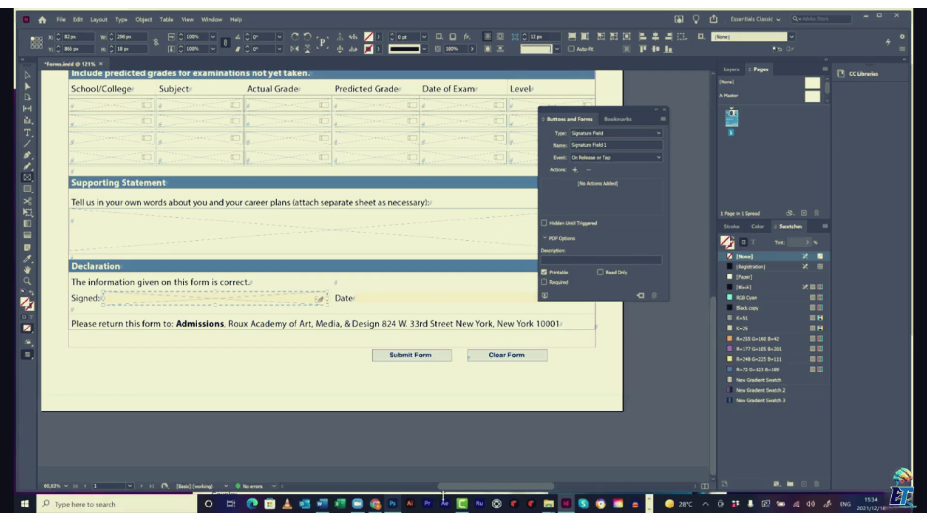
# - Turn the Submit Form box below the declaration into a Button
pyautogui.moveTo(462, 487); pyautogui.dragTo(473, 491)
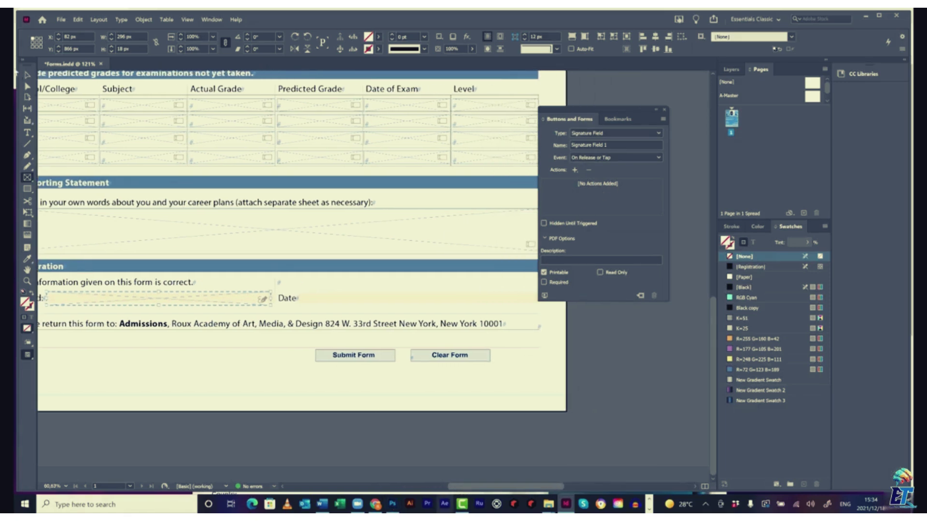
pyautogui.click(27, 74)
pyautogui.moveTo(480, 373); pyautogui.dragTo(427, 354)
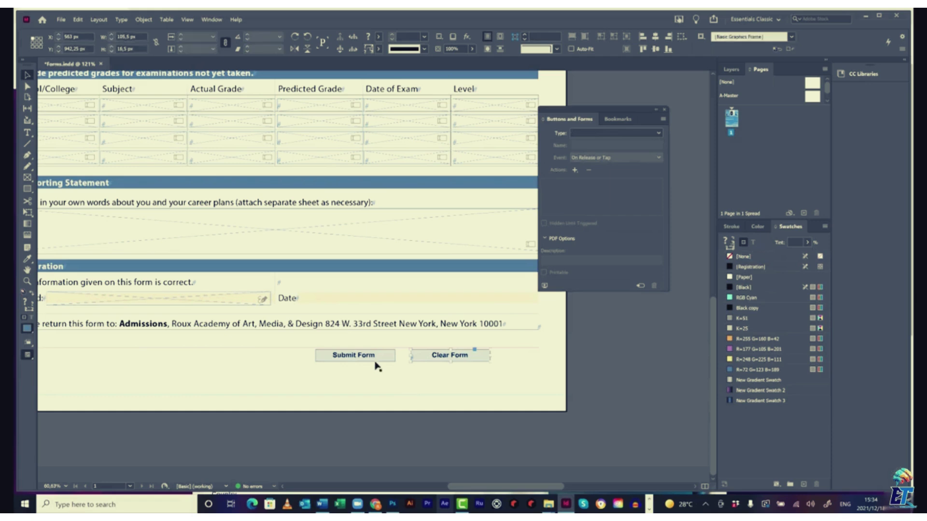
pyautogui.click(385, 374)
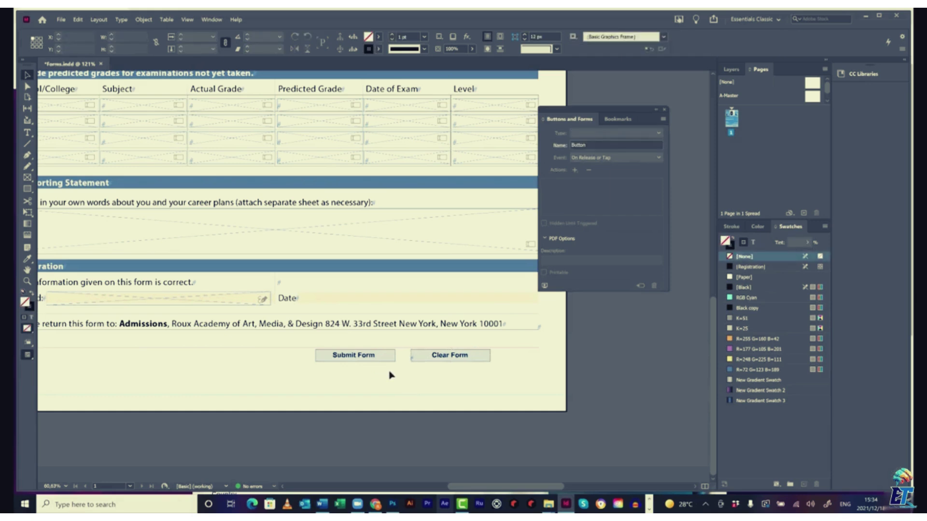
pyautogui.click(386, 356)
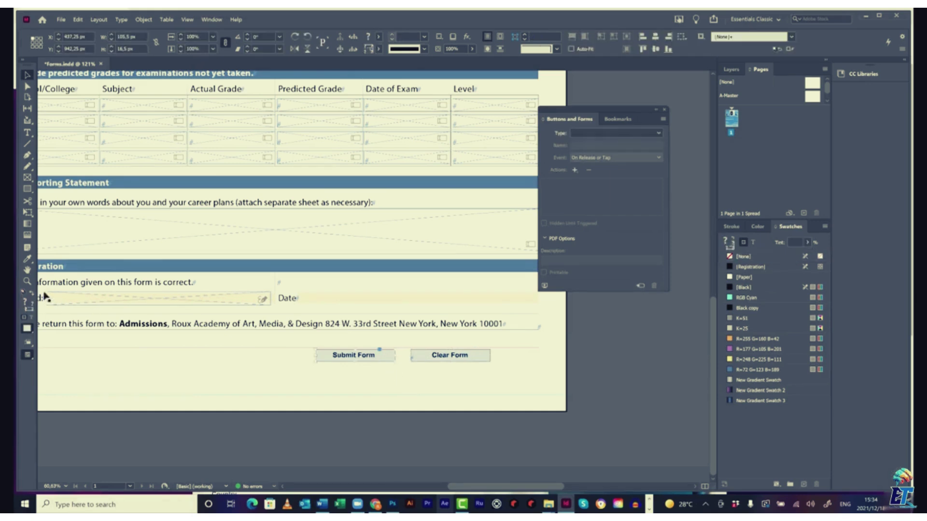
pyautogui.click(27, 281)
pyautogui.moveTo(304, 338); pyautogui.dragTo(544, 395)
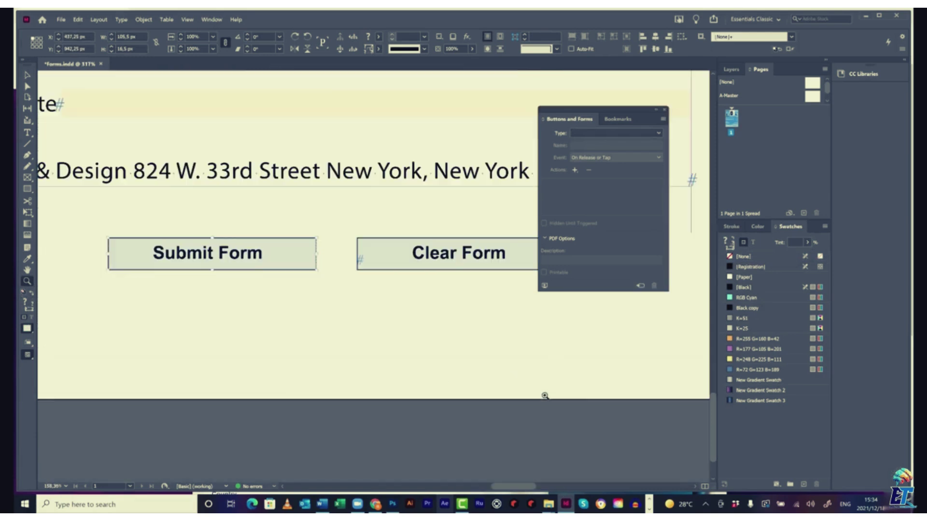
pyautogui.hscroll(4, 504, 492)
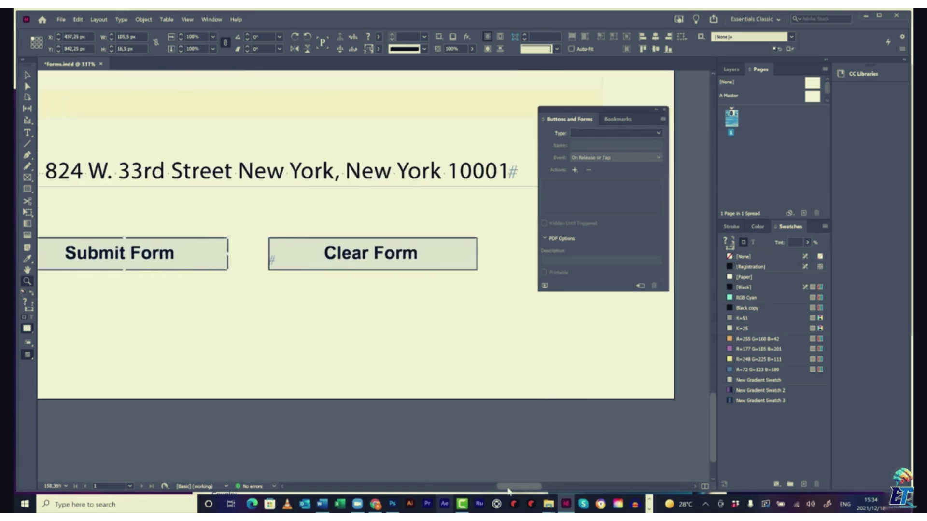
pyautogui.hscroll(-2, 503, 492)
pyautogui.click(28, 76)
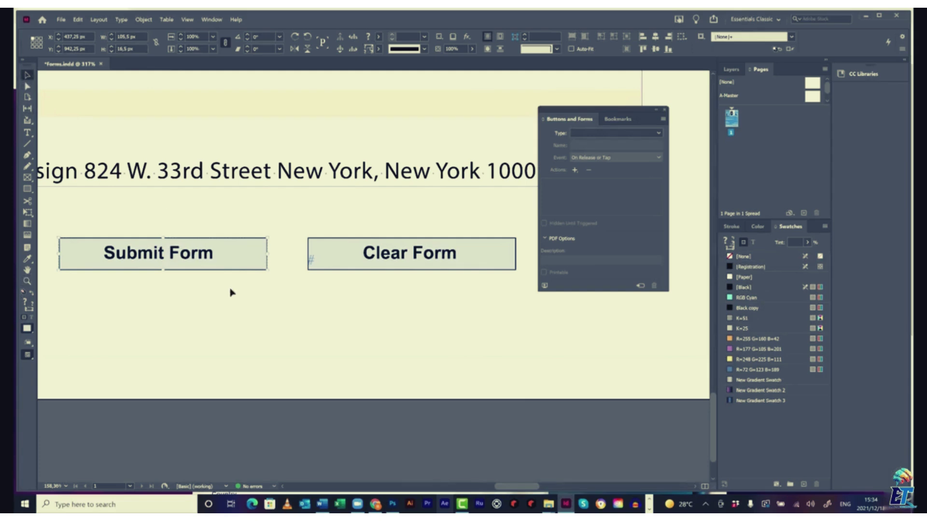
pyautogui.click(208, 261)
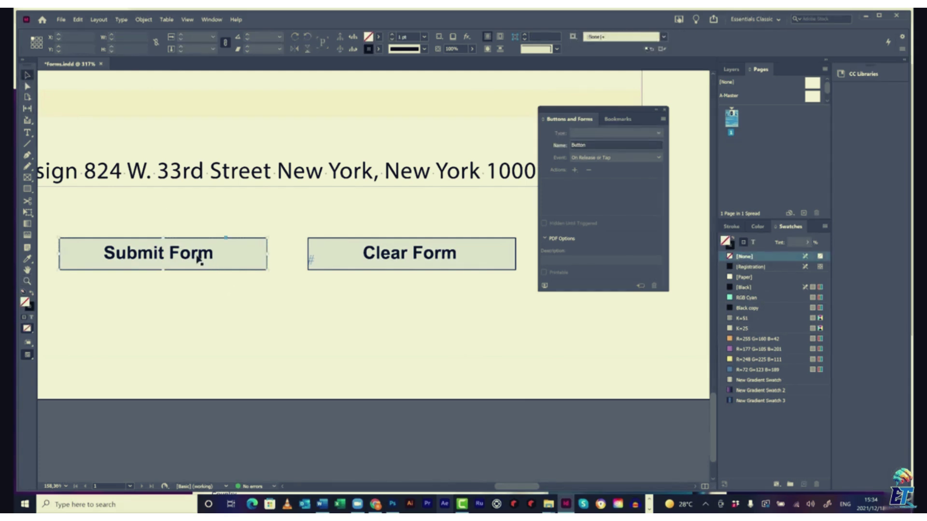
pyautogui.doubleClick(199, 261)
pyautogui.click(658, 134)
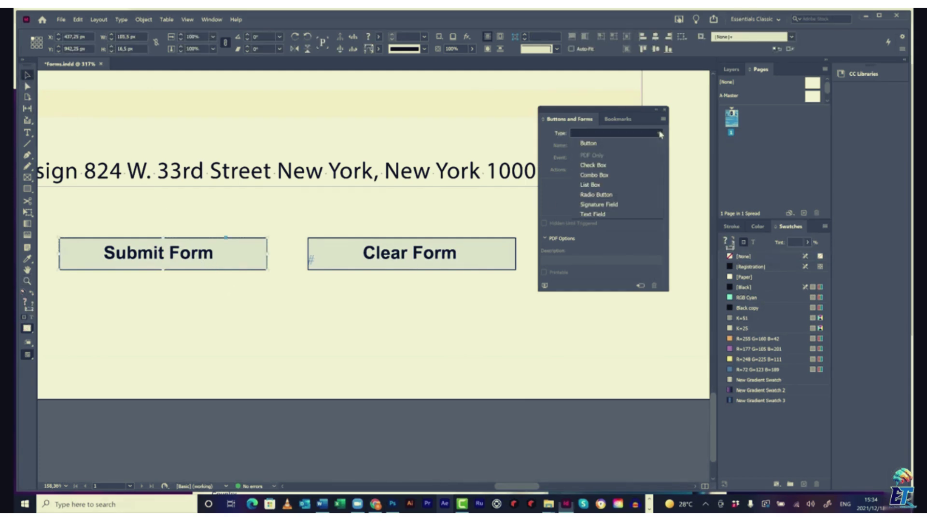
pyautogui.click(611, 144)
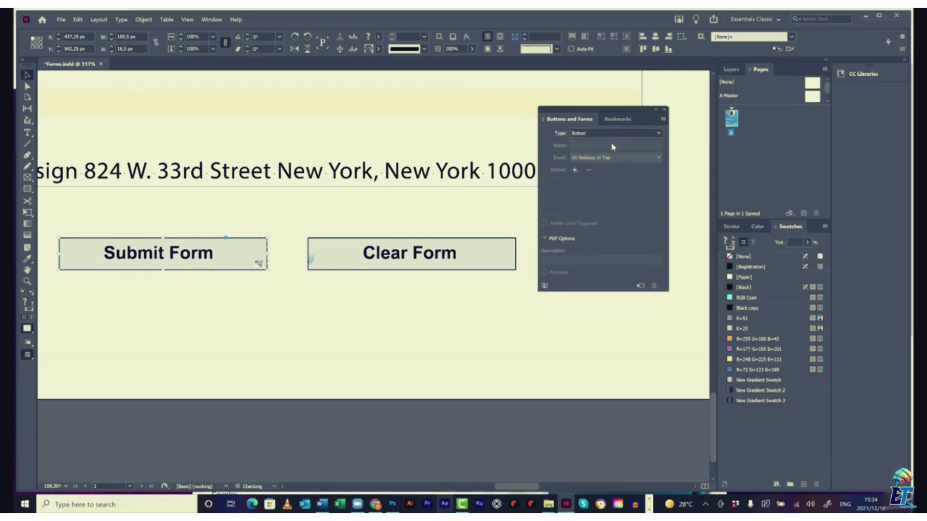
# - Add a Submit Form action to the Submit Form button and enter a mailto link with the recipient's e-mail as its URL
pyautogui.click(575, 170)
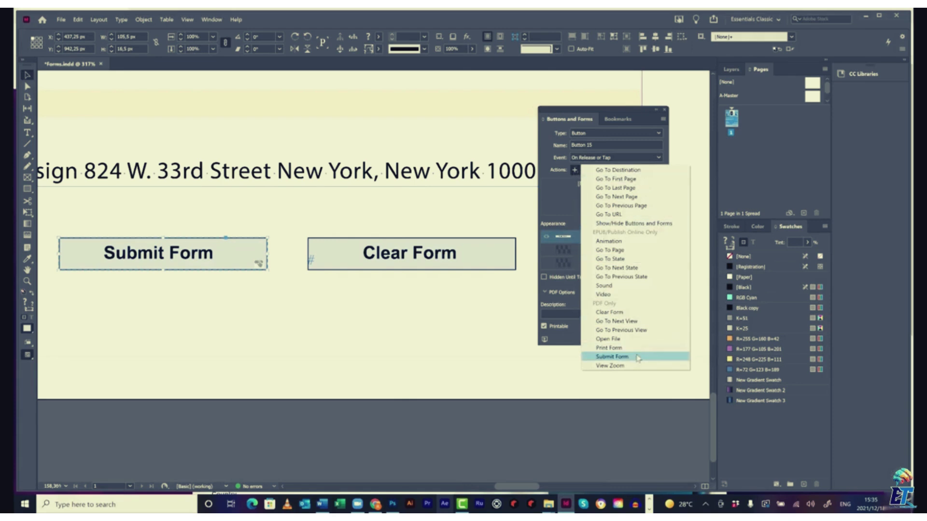
pyautogui.click(612, 357)
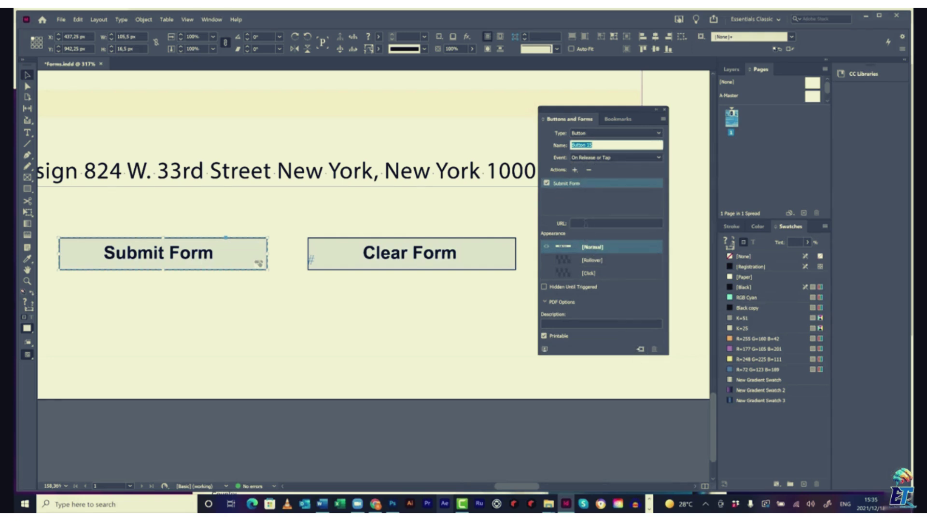
pyautogui.click(586, 223)
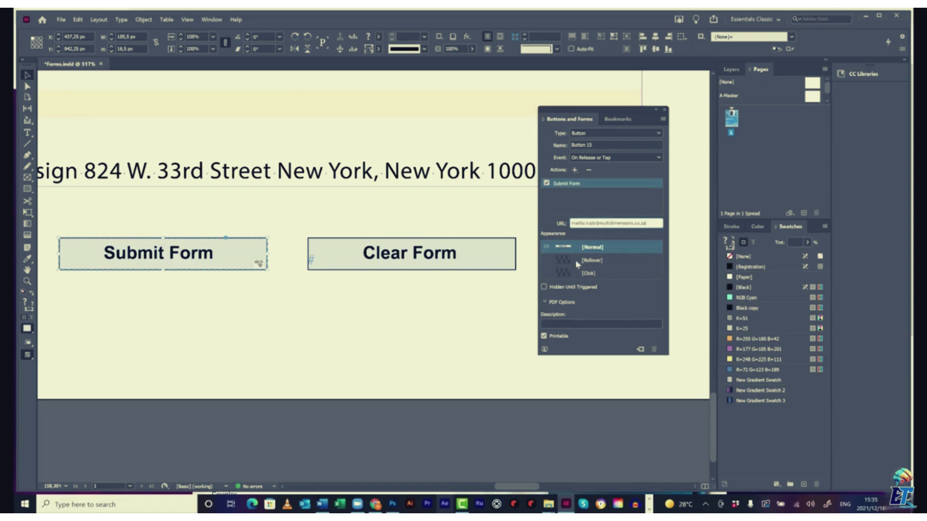
# - Add a Rollover appearance to the Submit Form button and fill its frame with the purple R=177 G=105 B=201 swatch
pyautogui.click(602, 262)
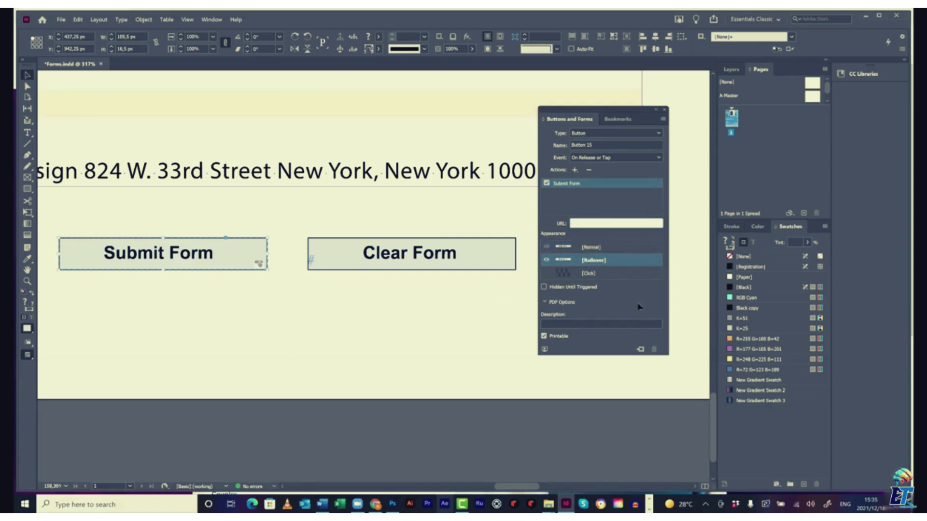
pyautogui.doubleClick(265, 250)
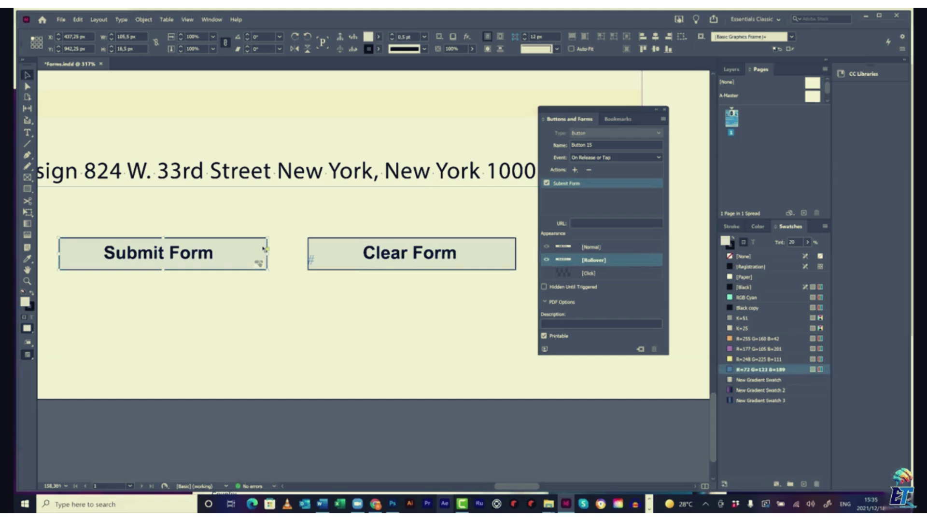
pyautogui.click(746, 350)
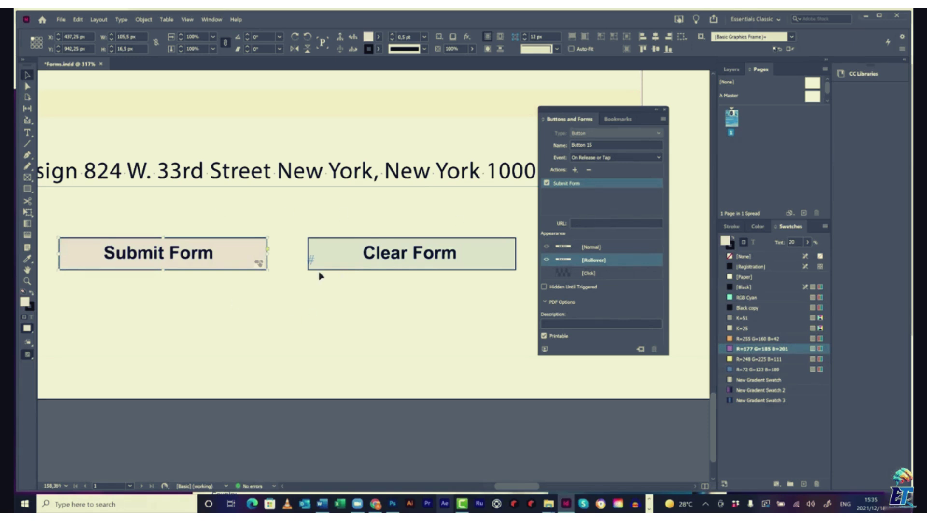
# - Make the Clear Form box a Button with a Clear Form action and fill its Normal appearance with the purple swatch
pyautogui.click(494, 262)
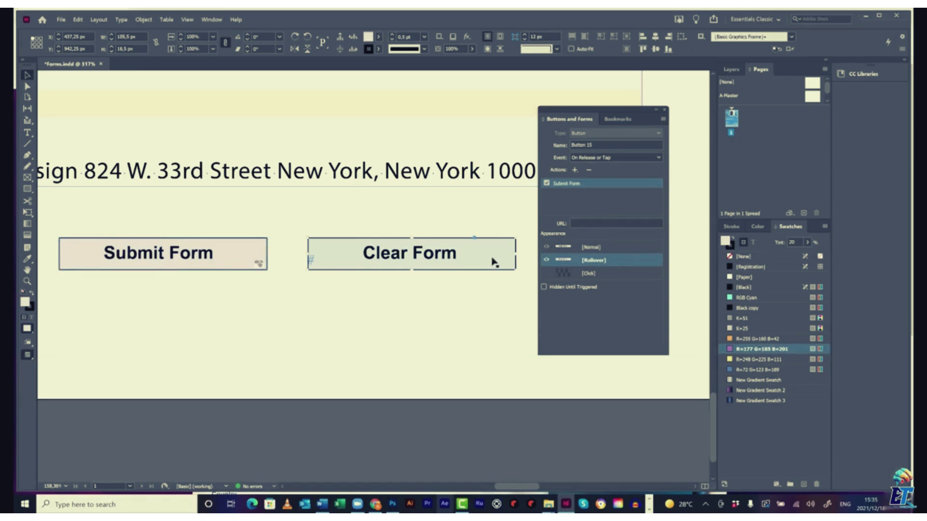
pyautogui.click(659, 136)
pyautogui.click(598, 143)
pyautogui.click(574, 171)
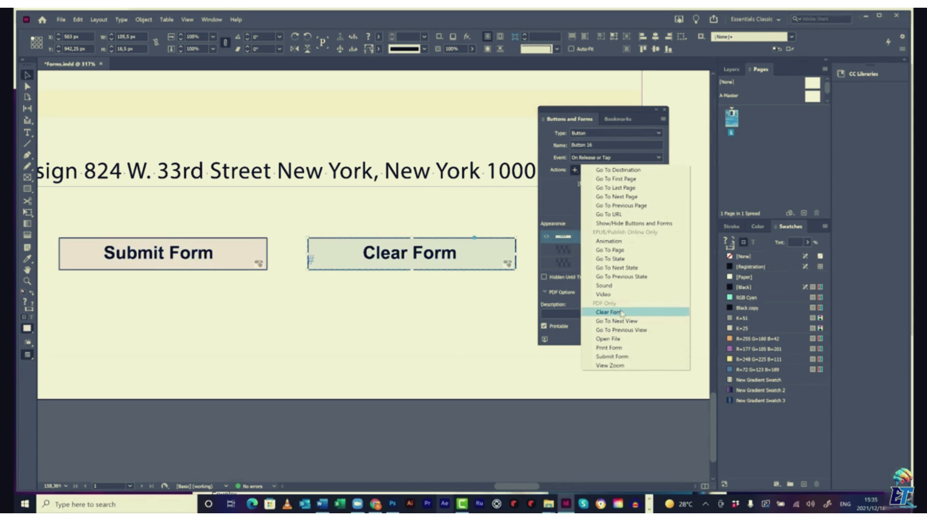
pyautogui.click(609, 313)
pyautogui.click(514, 247)
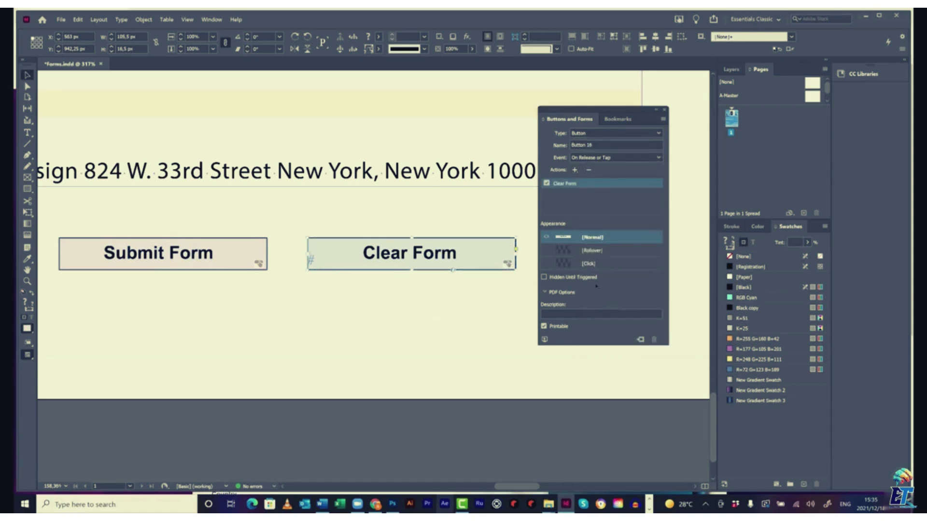
pyautogui.click(752, 350)
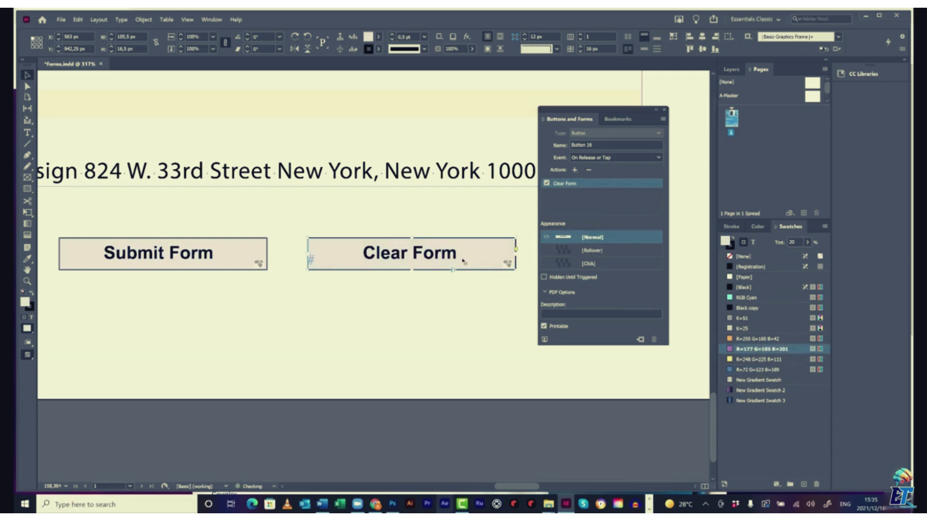
# - Deselect the Clear Form button and save the Forms.indd document
pyautogui.click(372, 286)
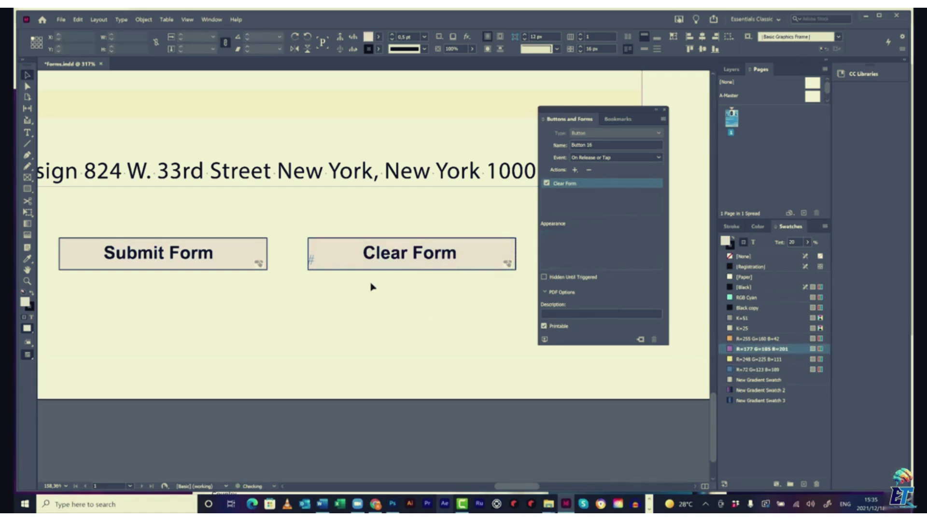
pyautogui.hotkey('ctrl', '0')
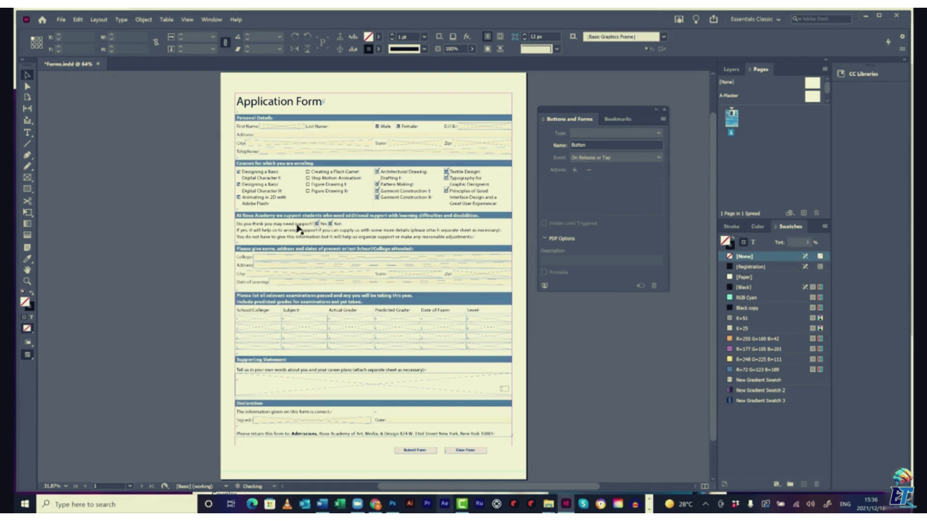
pyautogui.click(62, 20)
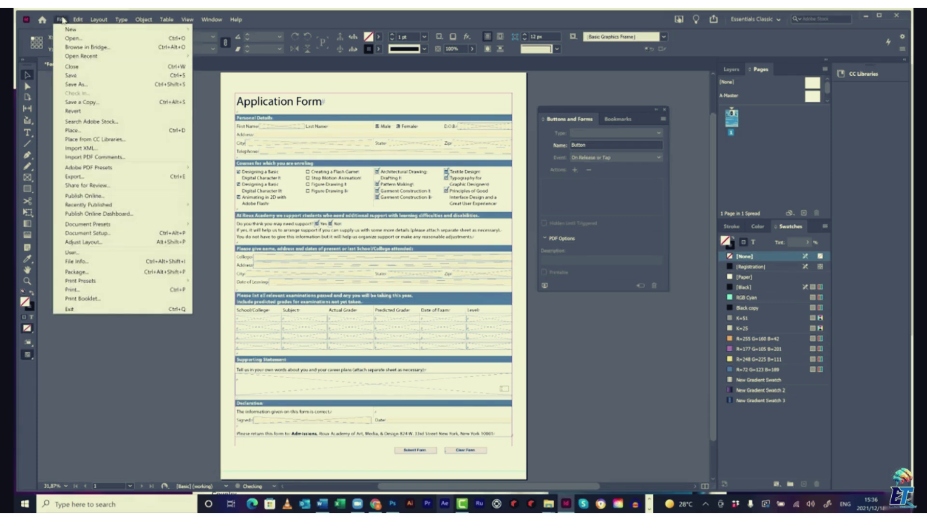
pyautogui.click(71, 75)
# - Export the document as an interactive PDF named Forms.pdf, replacing the existing file, with all forms and media included
pyautogui.click(61, 19)
pyautogui.click(92, 178)
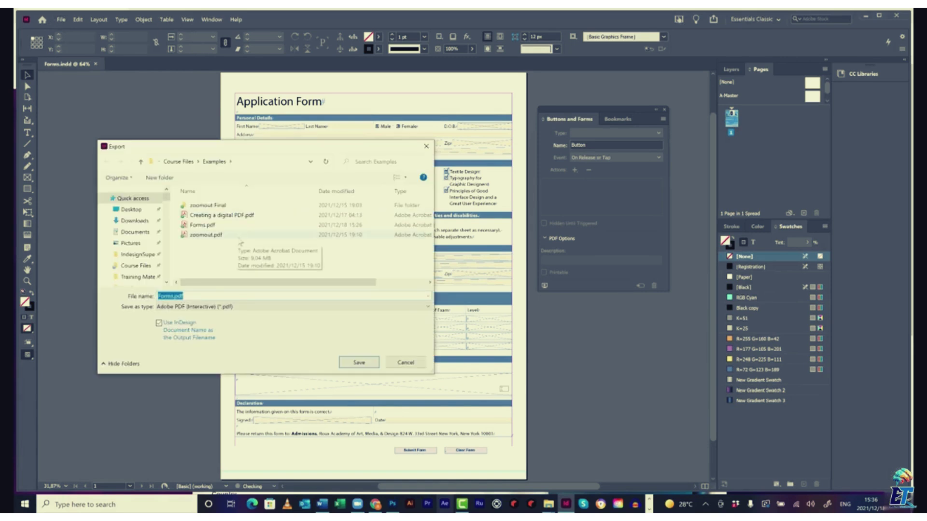
pyautogui.click(370, 366)
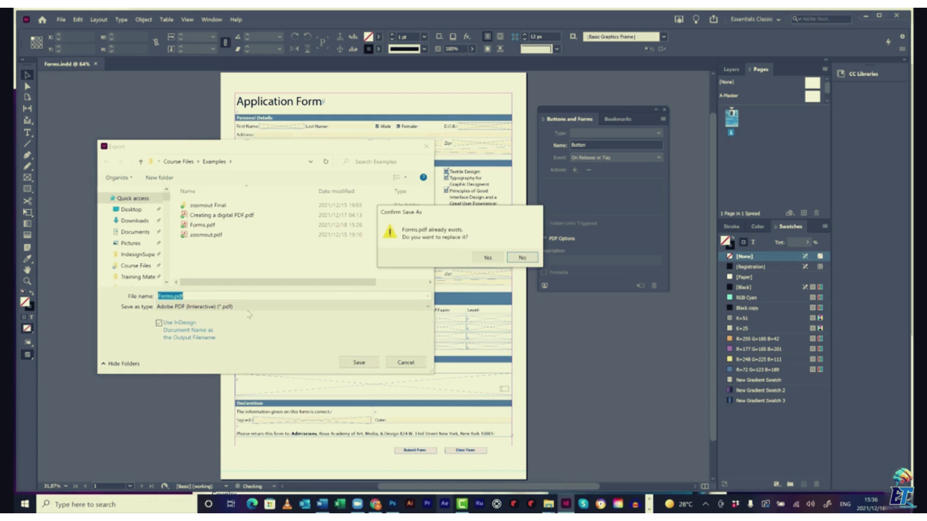
pyautogui.click(488, 257)
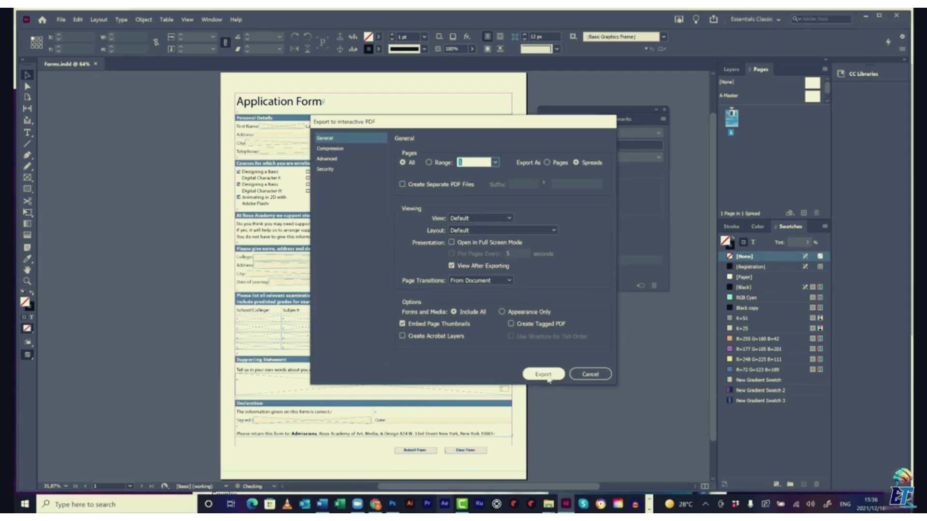
pyautogui.click(545, 375)
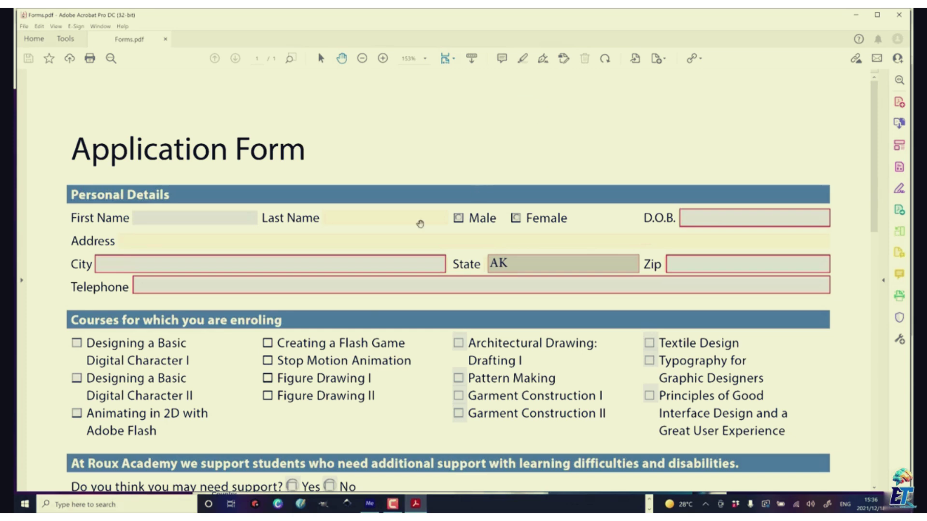
# - Test Personal Details in the exported PDF in Acrobat by entering a first name, Cape Town as the city, and selecting Female
pyautogui.click(165, 216)
pyautogui.write('Ruds')
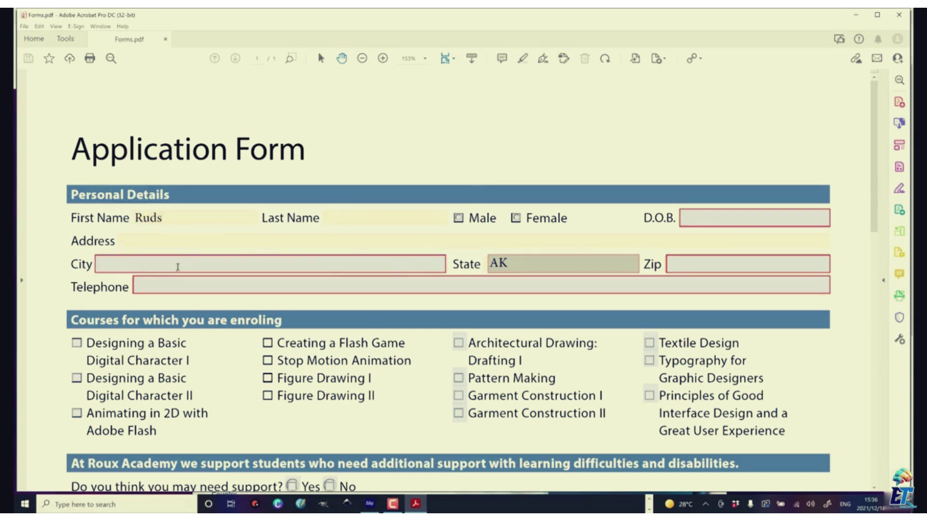
pyautogui.click(174, 264)
pyautogui.write('Cape Town')
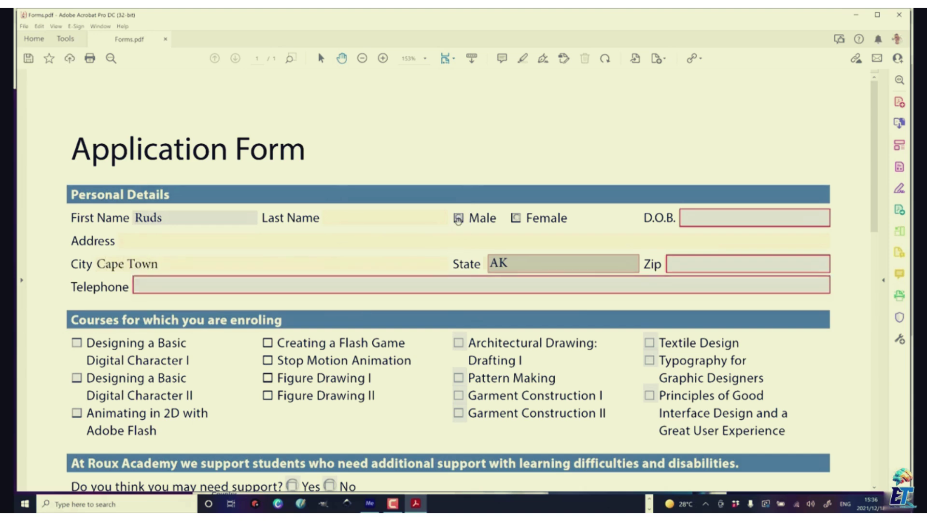
pyautogui.click(515, 218)
pyautogui.click(458, 218)
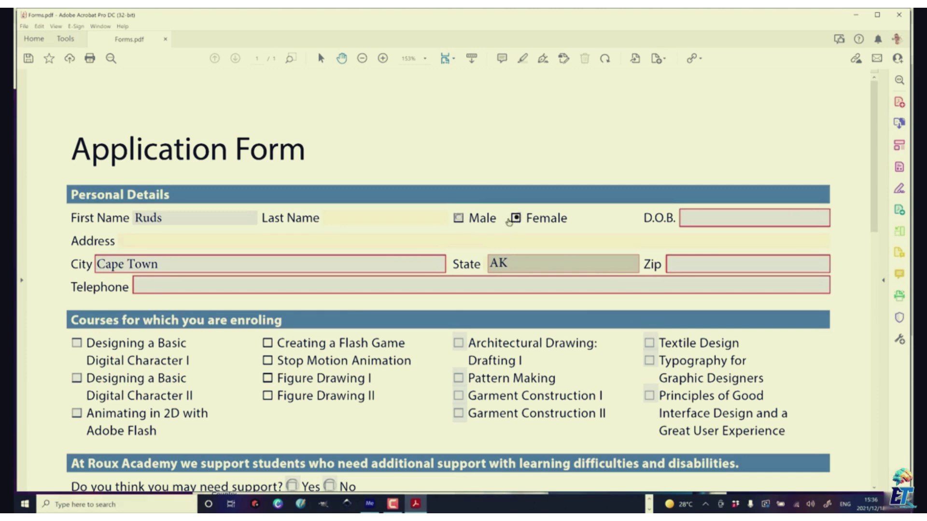
# - Select the courses Designing a Basic Digital Character I and II and Animating in 2D with Adobe Flash
pyautogui.click(76, 343)
pyautogui.click(76, 378)
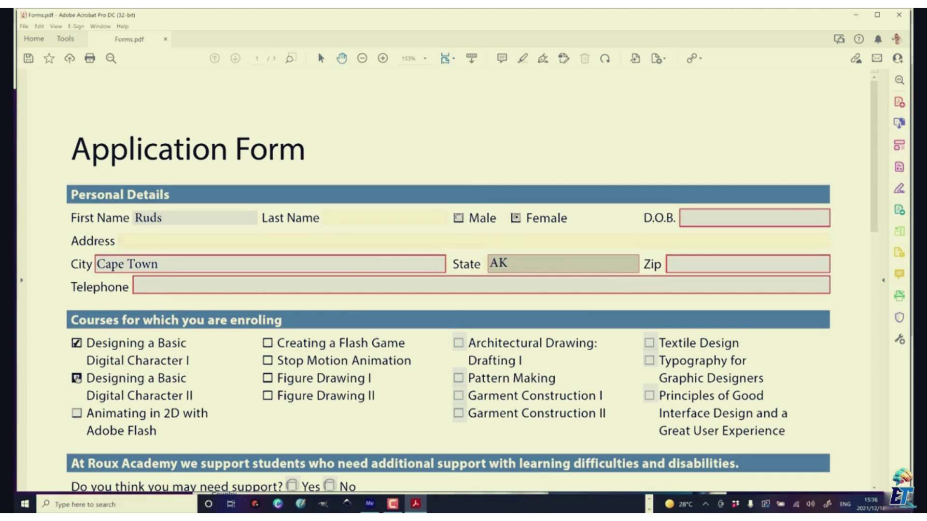
pyautogui.click(76, 414)
# - Test the Signed field under Declaration by opening its digital ID signing dialog, and dismiss it without signing
pyautogui.scroll(-3, 517, 252)
pyautogui.scroll(-9, 573, 311)
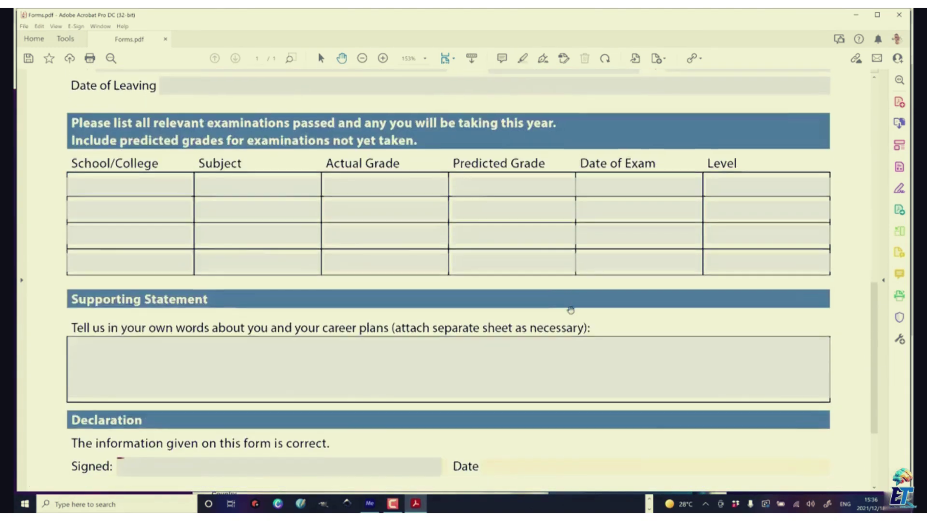
pyautogui.scroll(-3, 571, 310)
pyautogui.click(170, 333)
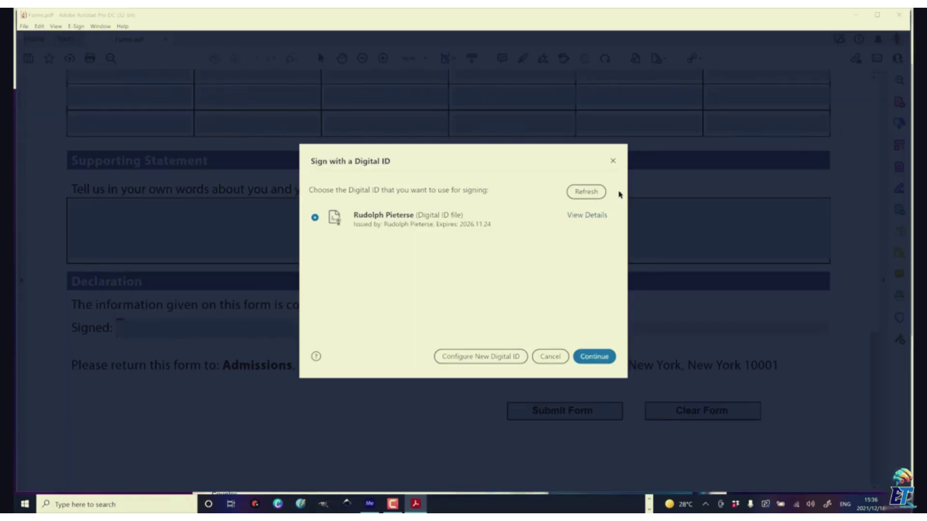
pyautogui.click(613, 164)
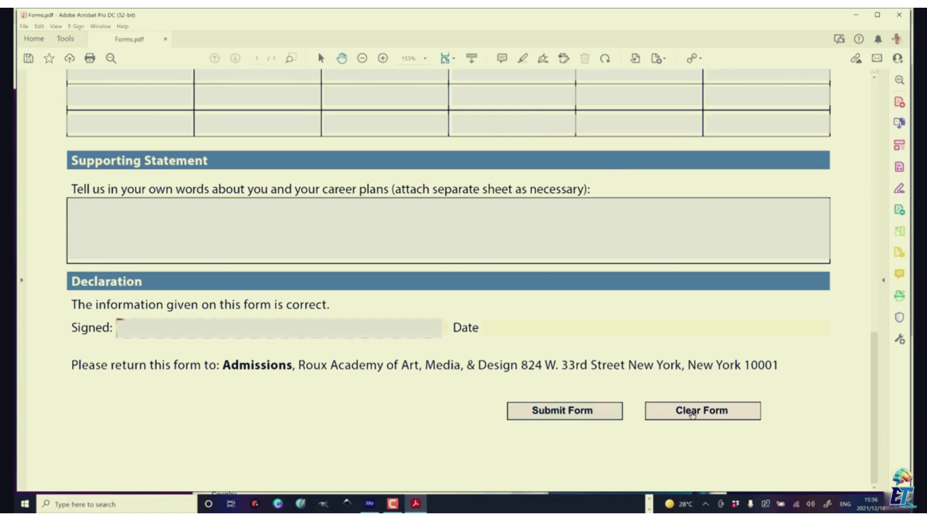
# - Test the Submit Form button and allow the document's outgoing connection
pyautogui.click(593, 413)
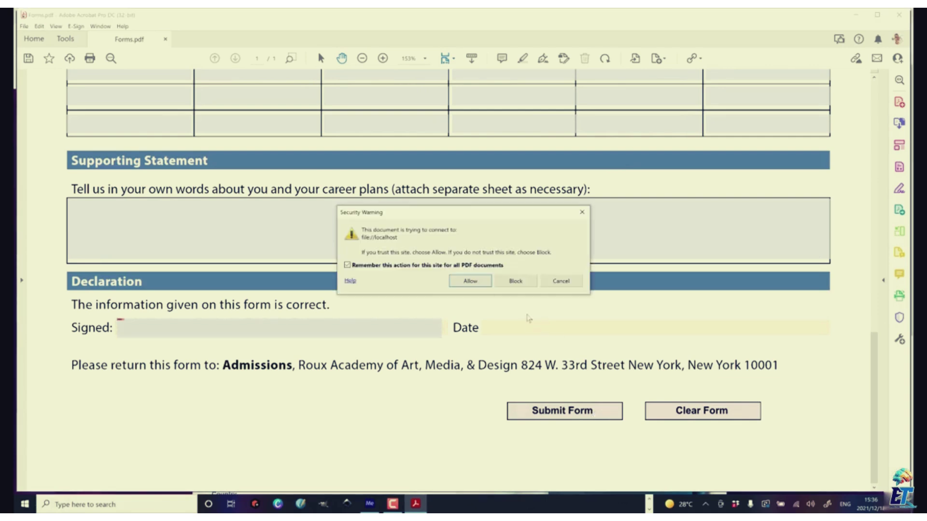
pyautogui.click(472, 282)
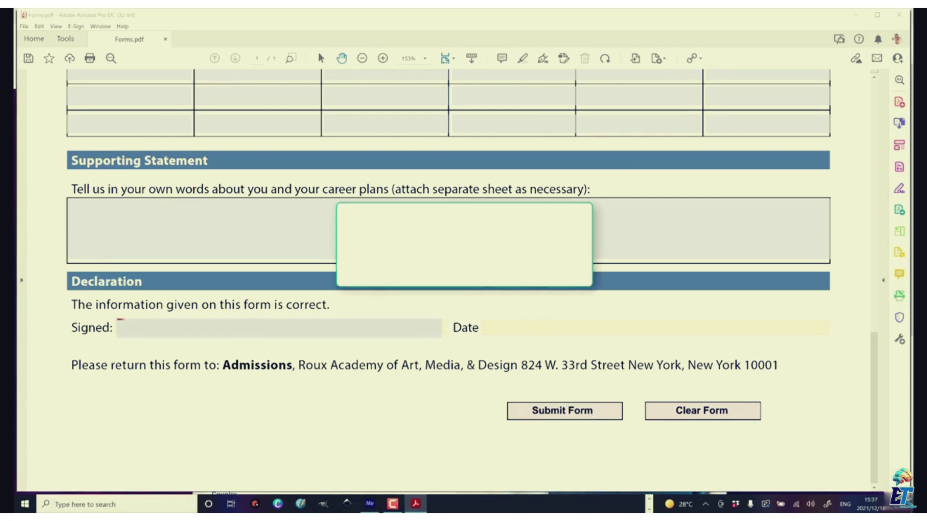